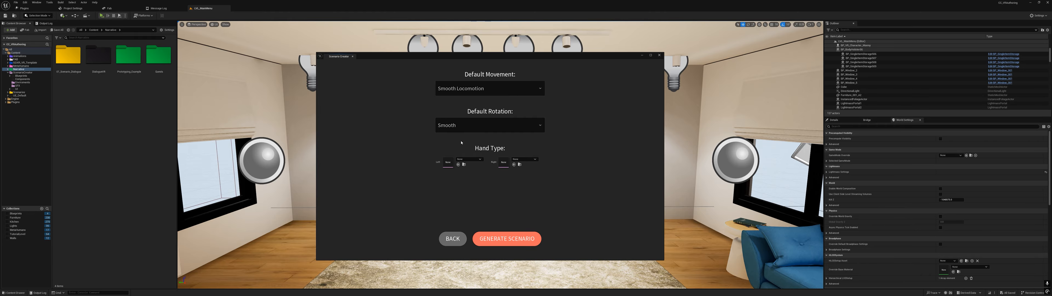
- Assign the SK_StylizedWomanHand_Right mesh as the left hand type
{"action": "left_click", "coordinate": [468, 160]}
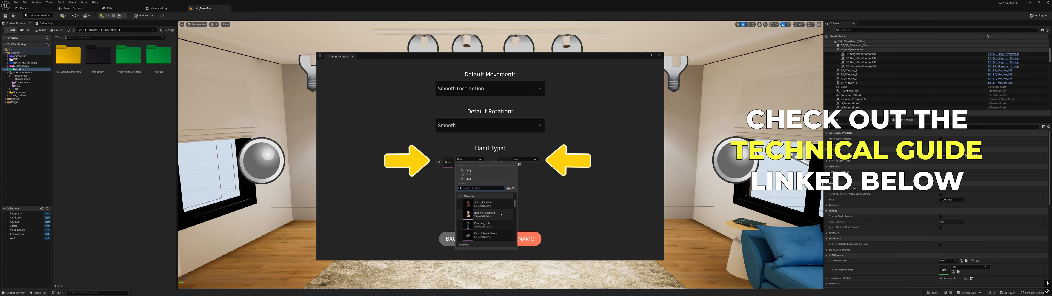
{"action": "scroll", "coordinate": [501, 214], "scroll_direction": "down", "scroll_amount": 2}
{"action": "scroll", "coordinate": [501, 219], "scroll_direction": "up", "scroll_amount": 2}
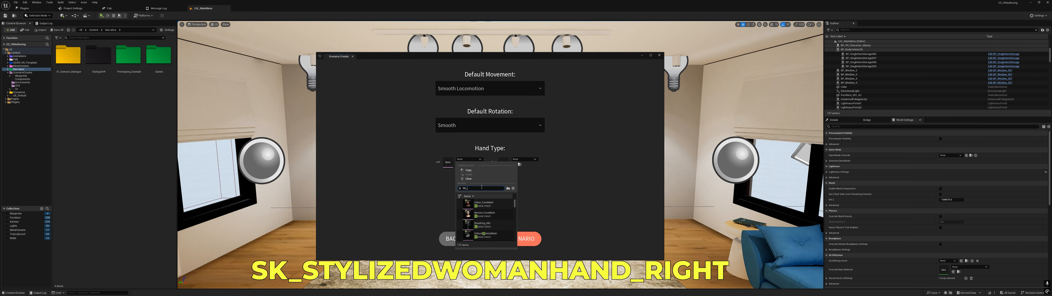
{"action": "type", "text": "Styl"}
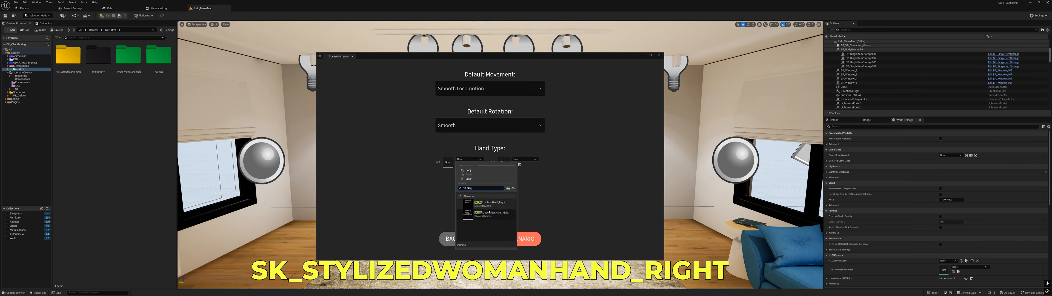
{"action": "left_click", "coordinate": [489, 211]}
- Assign the SK_StylizedWomanHand_Right mesh as the right hand type
{"action": "left_click", "coordinate": [522, 159]}
{"action": "type", "text": "SK_"}
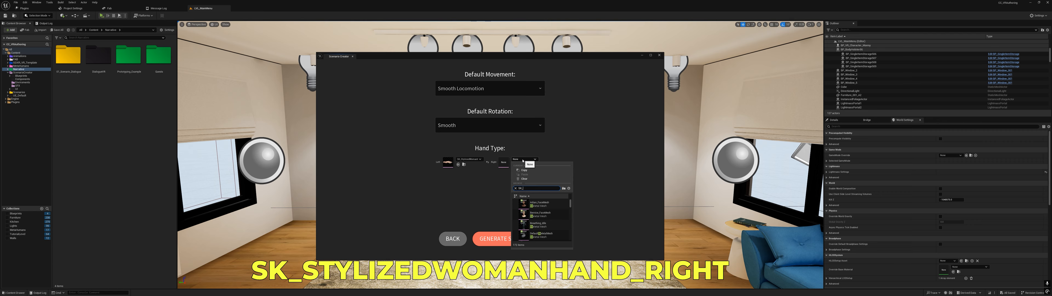
{"action": "type", "text": "sty"}
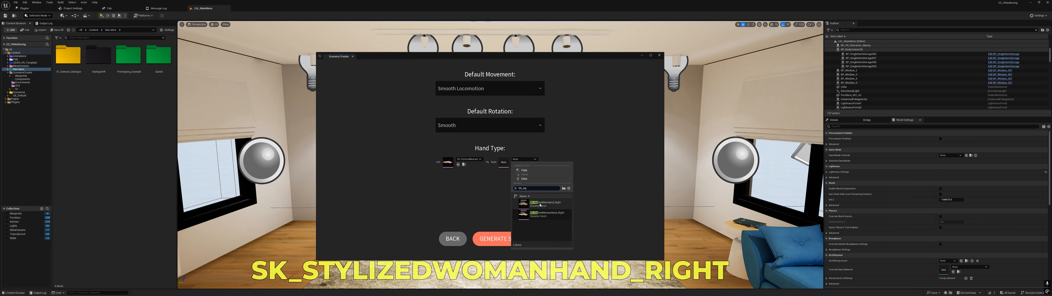
{"action": "left_click", "coordinate": [558, 213]}
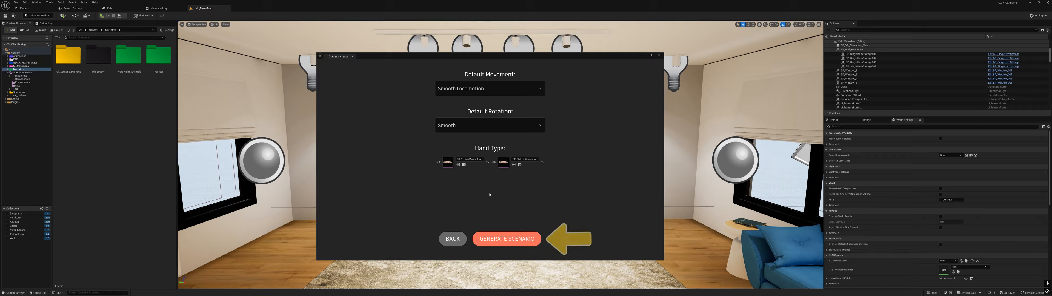
- Generate the scenario and dock the Scenario Creator window alongside World Settings
{"action": "left_click", "coordinate": [535, 239]}
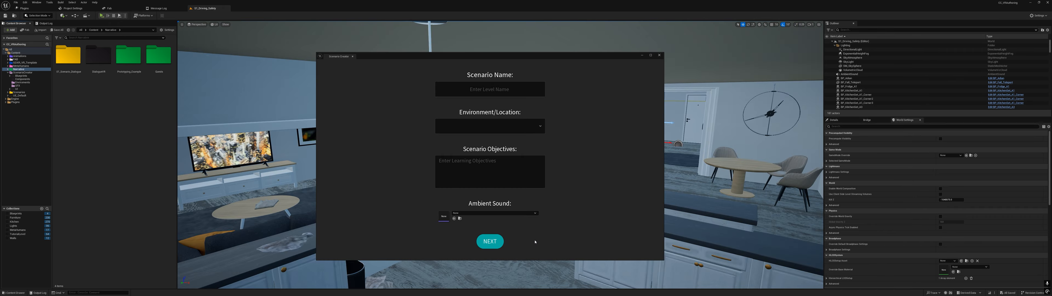
{"action": "left_click_drag", "start_coordinate": [339, 58], "coordinate": [954, 121]}
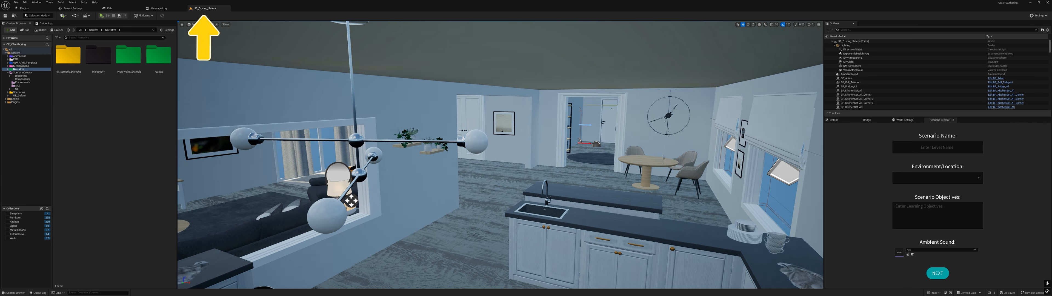
{"action": "right_click_drag", "start_coordinate": [500, 154], "coordinate": [541, 166]}
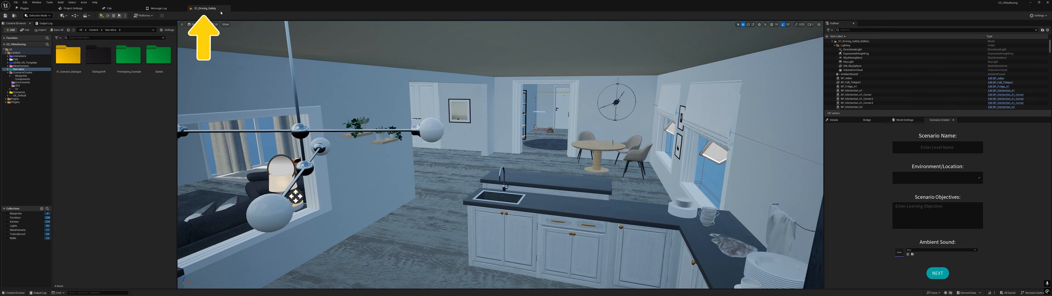
{"action": "right_click_drag", "start_coordinate": [542, 166], "coordinate": [449, 164]}
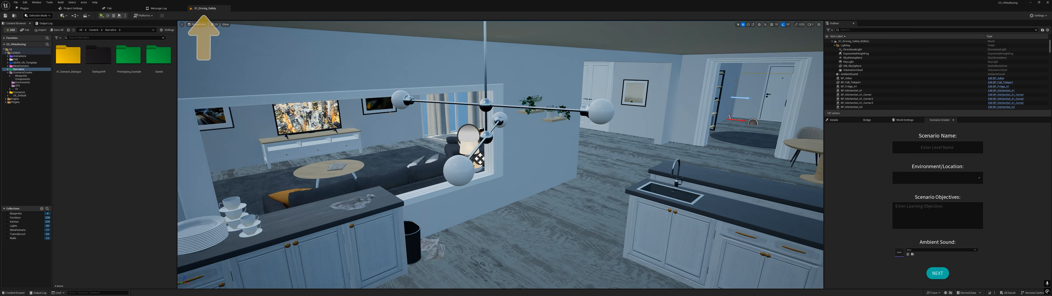
- Open the Scenarios folder's 01_Driving_Safety folder in the project content and select its Levels folder
{"action": "left_click", "coordinate": [94, 30]}
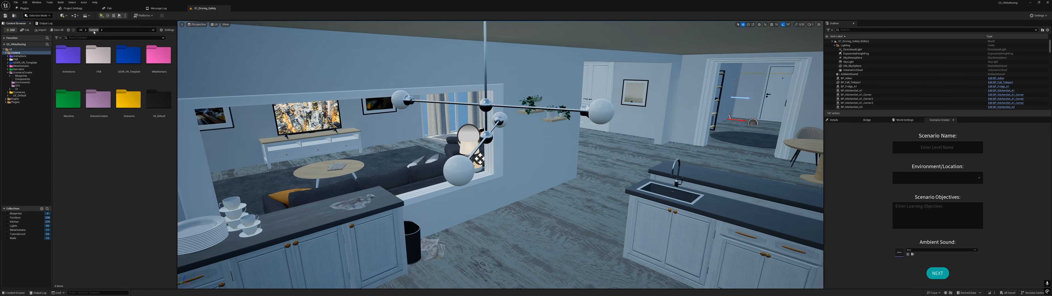
{"action": "double_click", "coordinate": [132, 102]}
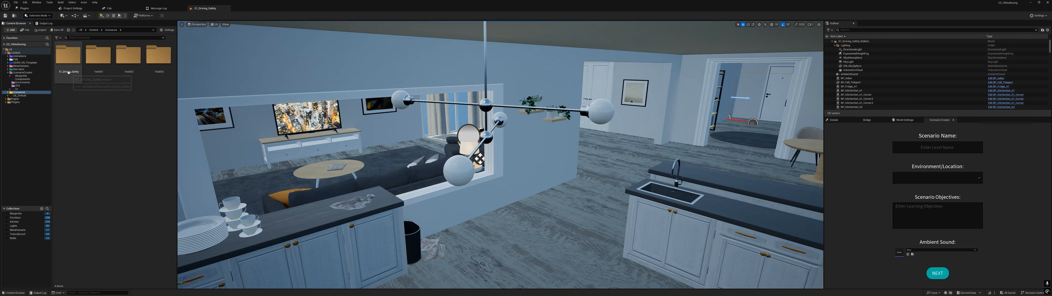
{"action": "double_click", "coordinate": [68, 57]}
{"action": "left_click", "coordinate": [74, 70]}
- Move the VR player character away from the HUD Settings wall to the far side of the open floor area
{"action": "right_click_drag", "start_coordinate": [368, 143], "coordinate": [392, 135]}
{"action": "key", "text": "w"}
{"action": "right_click_drag", "start_coordinate": [440, 159], "coordinate": [545, 151]}
{"action": "key", "text": "w"}
{"action": "key", "text": "w"}
{"action": "key", "text": "s"}
{"action": "key", "text": "s"}
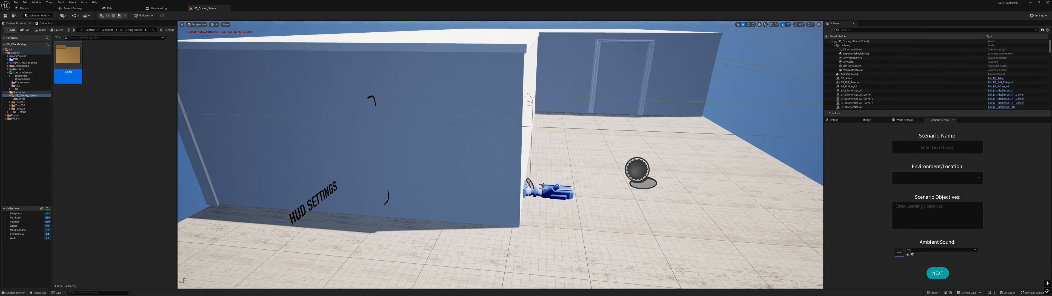
{"action": "left_click", "coordinate": [549, 190]}
{"action": "left_click_drag", "start_coordinate": [507, 143], "coordinate": [768, 100]}
{"action": "right_click_drag", "start_coordinate": [768, 99], "coordinate": [735, 123]}
{"action": "key", "text": "w"}
{"action": "key", "text": "s"}
- Move the scenario objectives board away from the scenario manager, farther along the HUD Settings wall
{"action": "right_click_drag", "start_coordinate": [512, 136], "coordinate": [459, 149]}
{"action": "key", "text": "w"}
{"action": "left_click", "coordinate": [470, 143]}
{"action": "key", "text": "s"}
{"action": "left_click_drag", "start_coordinate": [446, 145], "coordinate": [523, 148]}
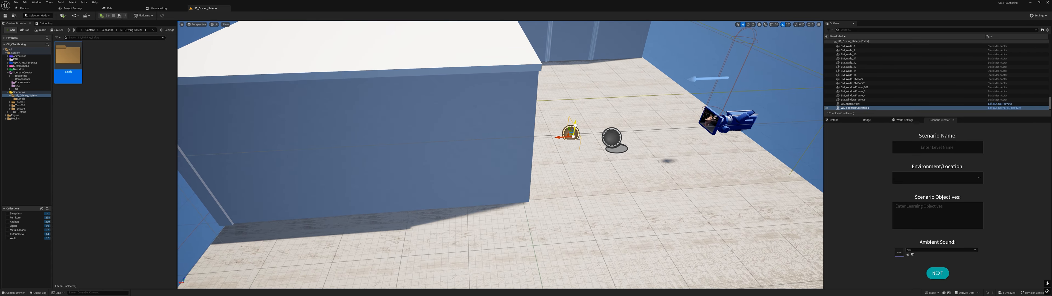
{"action": "key", "text": "f"}
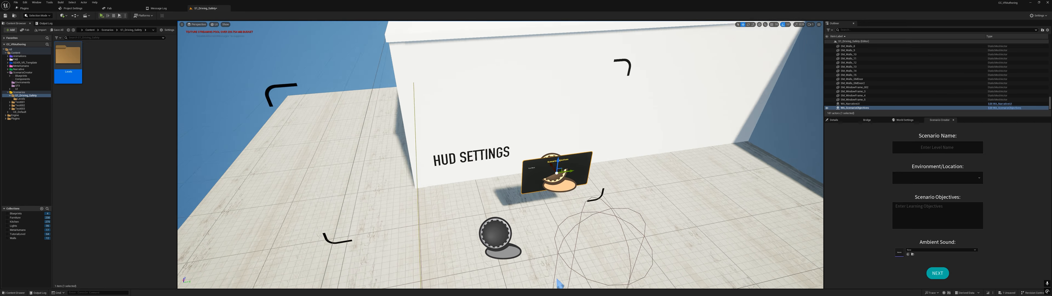
{"action": "right_click_drag", "start_coordinate": [545, 141], "coordinate": [568, 142]}
{"action": "left_click_drag", "start_coordinate": [448, 183], "coordinate": [711, 173]}
{"action": "right_click_drag", "start_coordinate": [711, 173], "coordinate": [771, 178]}
{"action": "right_click_drag", "start_coordinate": [531, 155], "coordinate": [604, 152]}
{"action": "right_click_drag", "start_coordinate": [519, 119], "coordinate": [501, 156]}
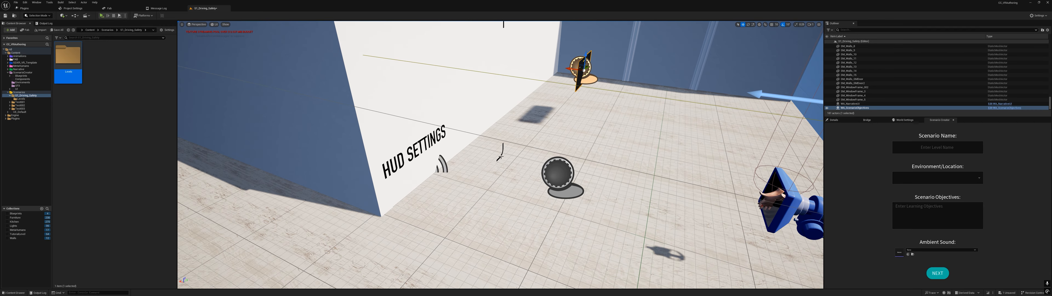
- Raise the ambient sound actor off the floor and place it near the objectives board
{"action": "left_click", "coordinate": [445, 166]}
{"action": "scroll", "coordinate": [437, 180], "scroll_direction": "down", "scroll_amount": 10}
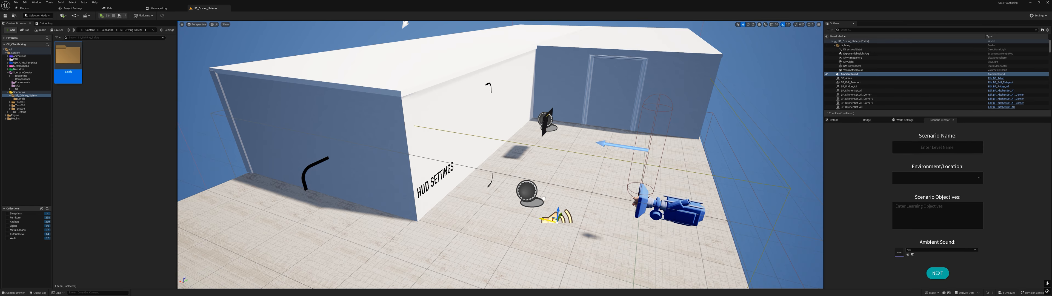
{"action": "left_click_drag", "start_coordinate": [559, 210], "coordinate": [581, 131]}
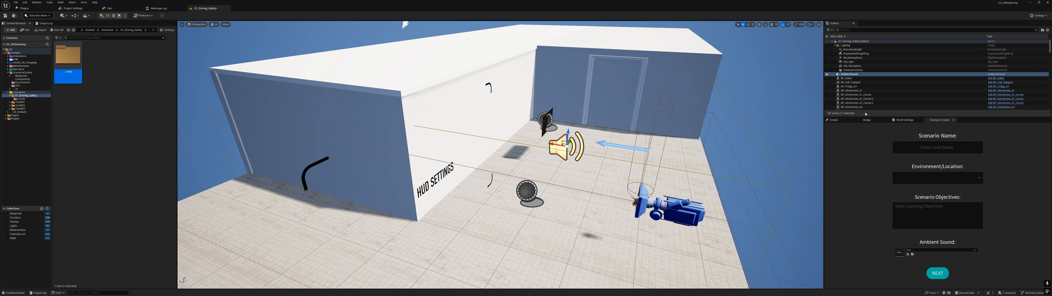
- Adjust the ambient sound's volume multiplier and move the sound actor higher above the floor area
{"action": "left_click", "coordinate": [840, 121]}
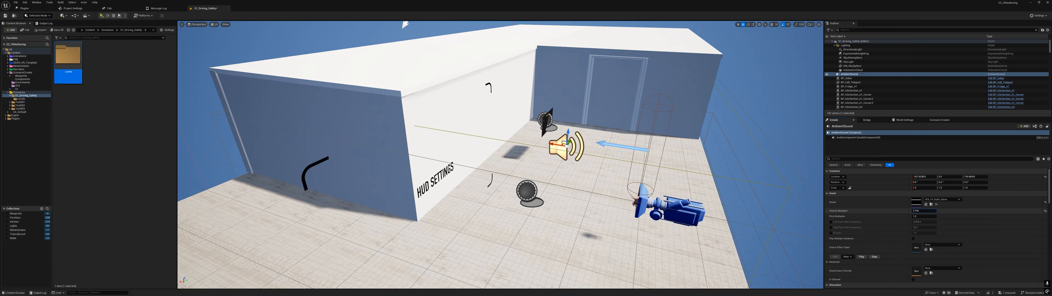
{"action": "left_click_drag", "start_coordinate": [924, 211], "coordinate": [919, 211]}
{"action": "left_click_drag", "start_coordinate": [572, 141], "coordinate": [612, 54]}
{"action": "key", "text": "w"}
{"action": "right_click_drag", "start_coordinate": [613, 54], "coordinate": [670, 39]}
- Select the scenario manager and examine its movement type and objectives properties
{"action": "left_click_drag", "start_coordinate": [603, 134], "coordinate": [461, 162]}
{"action": "key", "text": "w"}
{"action": "right_click_drag", "start_coordinate": [461, 163], "coordinate": [466, 176]}
{"action": "key", "text": "s"}
{"action": "left_click_drag", "start_coordinate": [643, 137], "coordinate": [602, 124]}
{"action": "left_click_drag", "start_coordinate": [580, 122], "coordinate": [468, 121]}
{"action": "key", "text": "w"}
{"action": "right_click_drag", "start_coordinate": [468, 121], "coordinate": [593, 192]}
{"action": "key", "text": "w"}
{"action": "left_click", "coordinate": [494, 167]}
{"action": "key", "text": "a"}
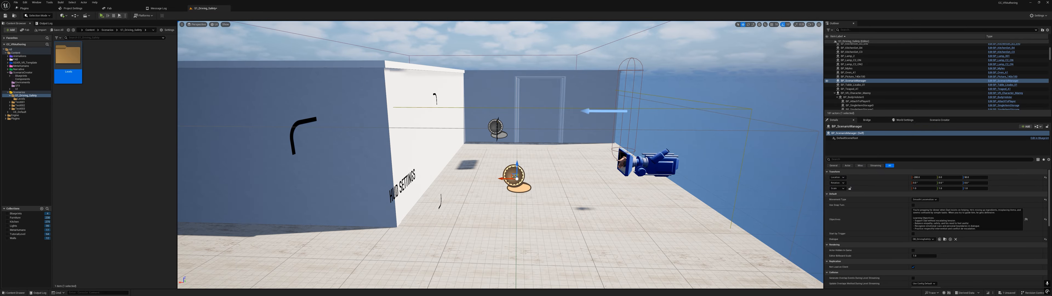
- Move the BP_Myles character and the woman character from the entry room into the kitchen
{"action": "right_click_drag", "start_coordinate": [514, 177], "coordinate": [470, 182]}
{"action": "key", "text": "w"}
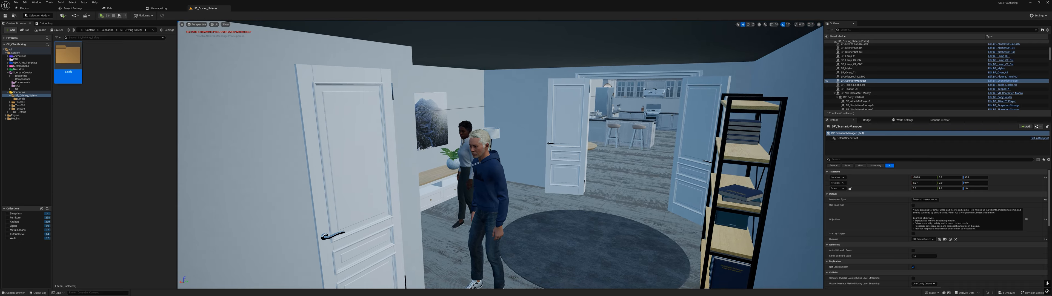
{"action": "left_click", "coordinate": [496, 193]}
{"action": "key", "text": "f"}
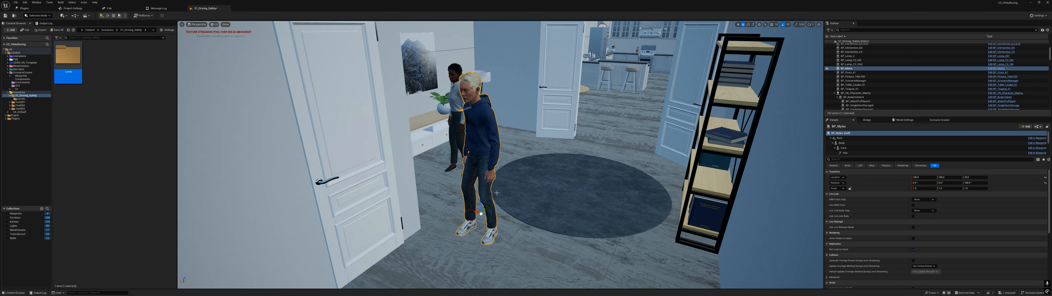
{"action": "left_click_drag", "start_coordinate": [489, 208], "coordinate": [651, 76]}
{"action": "left_click", "coordinate": [456, 137]}
{"action": "left_click_drag", "start_coordinate": [467, 155], "coordinate": [592, 114]}
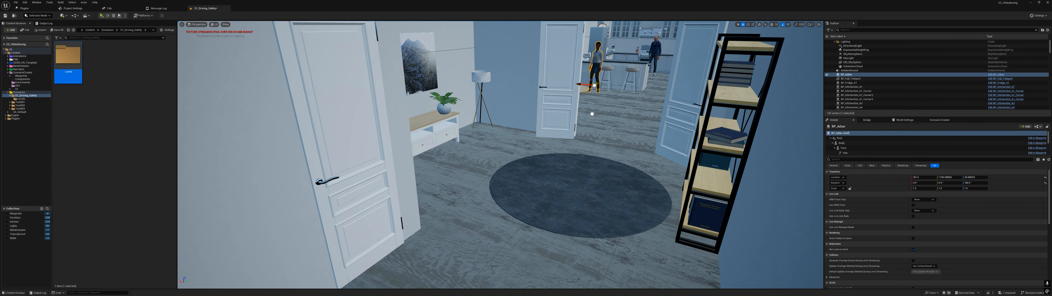
- Move the BP_Myles character from the stove to the kitchen island
{"action": "key", "text": "w"}
{"action": "mouse_move", "coordinate": [592, 114]}
{"action": "right_mouse_down"}
{"action": "mouse_move", "coordinate": [599, 98]}
{"action": "mouse_move", "coordinate": [589, 109]}
{"action": "right_mouse_up"}
{"action": "left_click", "coordinate": [586, 131]}
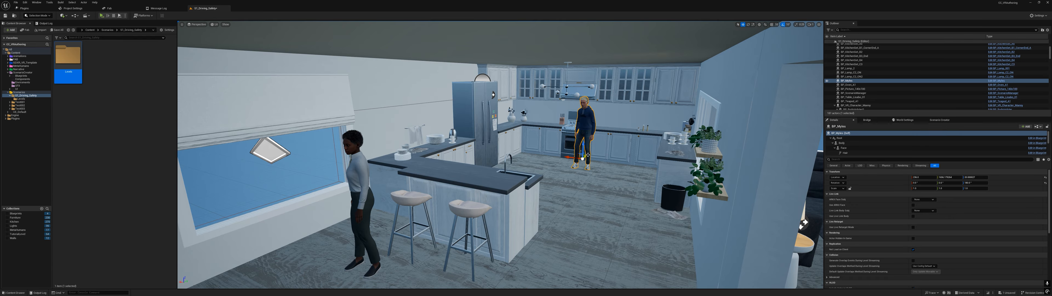
{"action": "left_click_drag", "start_coordinate": [588, 155], "coordinate": [449, 181]}
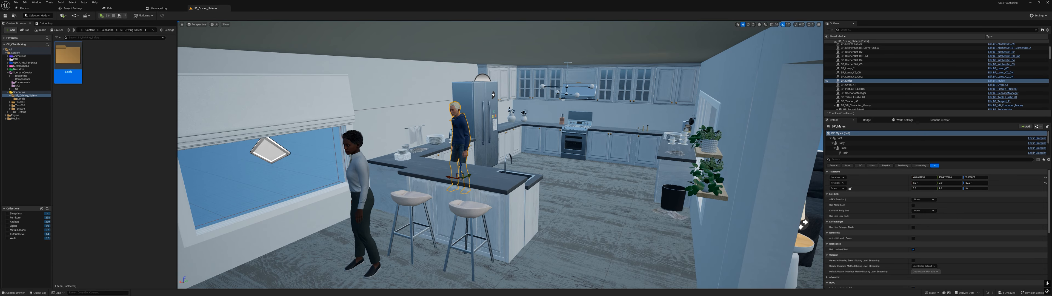
- Move the woman character to the open end of the kitchen island and rotate her toward the kitchen
{"action": "left_click", "coordinate": [374, 258]}
{"action": "left_click_drag", "start_coordinate": [357, 246], "coordinate": [547, 200]}
{"action": "key", "text": "f"}
{"action": "key", "text": "e"}
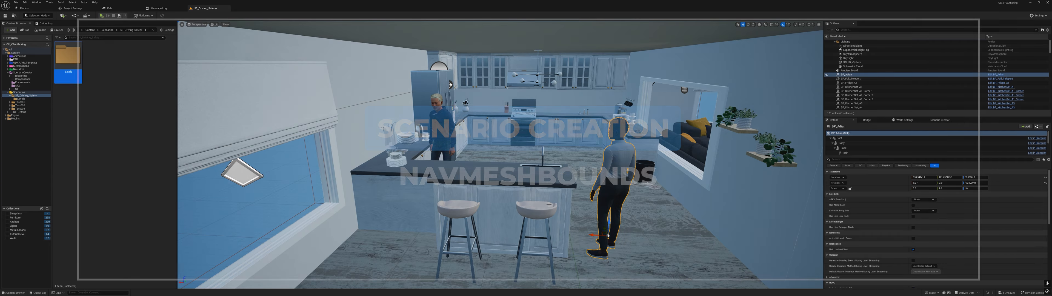
- Select the floor, display the navigation mesh, and inspect its walkable areas around the kitchen and living room
{"action": "left_click", "coordinate": [843, 80]}
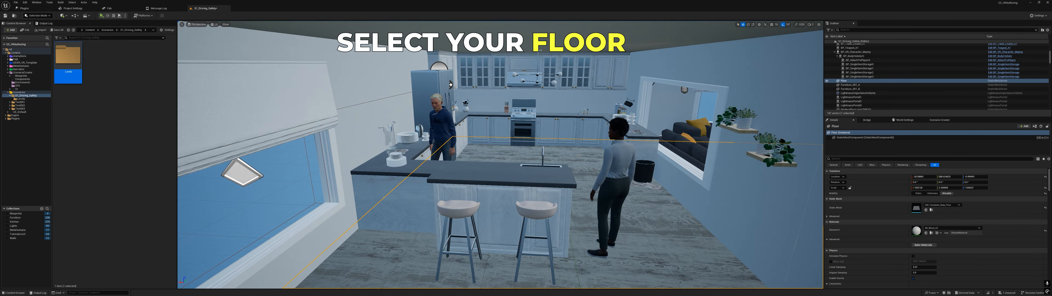
{"action": "key", "text": "p"}
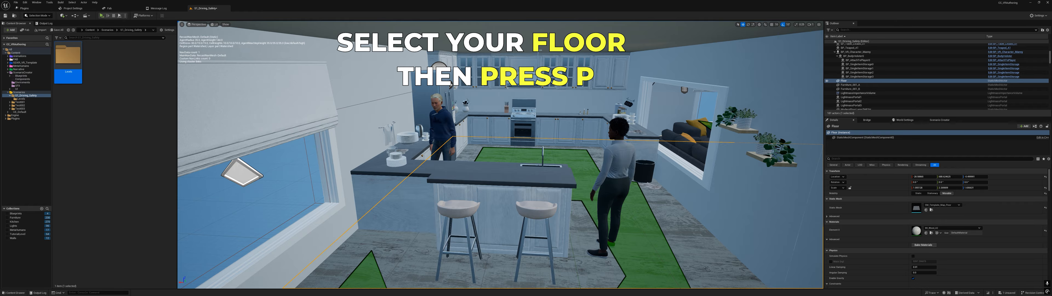
{"action": "right_click_drag", "start_coordinate": [500, 155], "coordinate": [270, 45]}
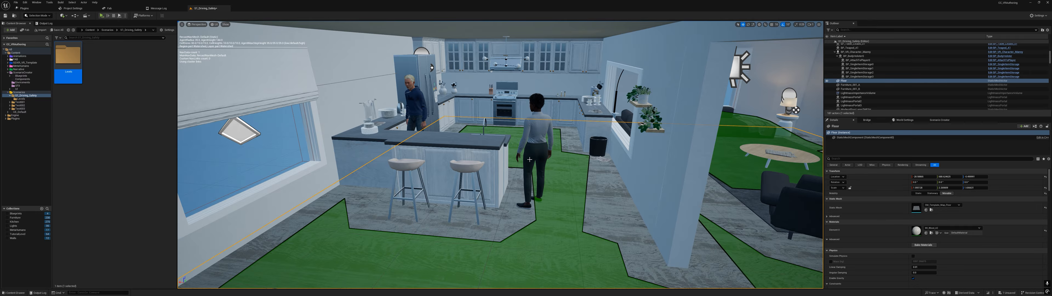
{"action": "right_click_drag", "start_coordinate": [530, 159], "coordinate": [697, 79]}
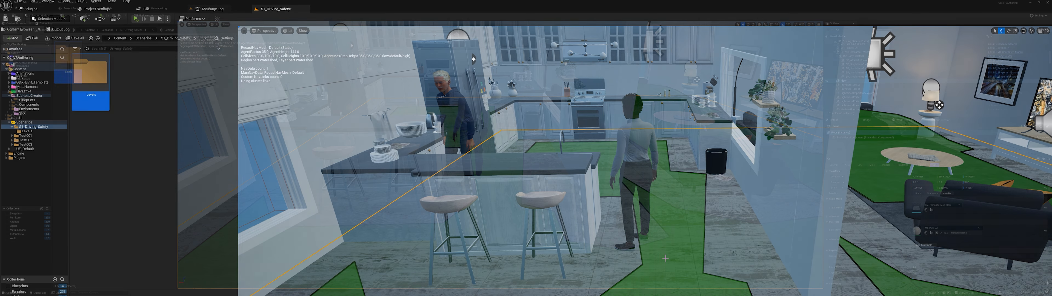
- Search the placeable actors for "nav mesh" to find the Nav Mesh Bounds Volume
{"action": "left_click", "coordinate": [84, 19]}
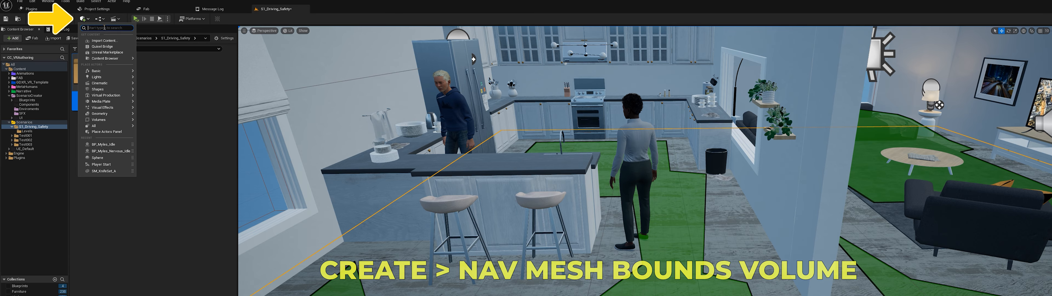
{"action": "type", "text": "nav mesh"}
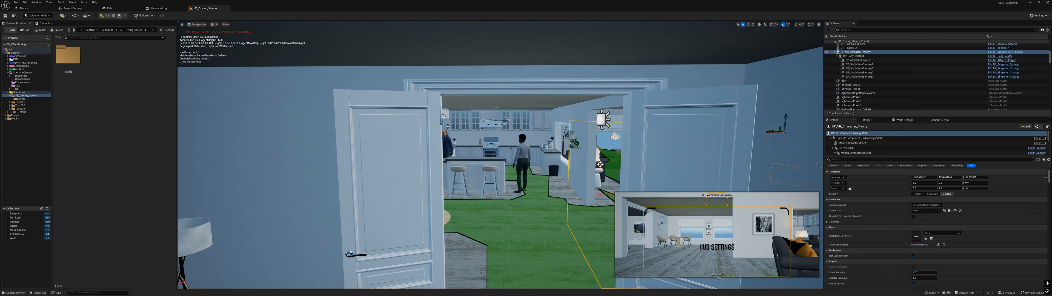
- Move the VR player character into the kitchen near the woman character
{"action": "mouse_move", "coordinate": [597, 101]}
{"action": "right_mouse_down"}
{"action": "mouse_move", "coordinate": [637, 101]}
{"action": "mouse_move", "coordinate": [605, 101]}
{"action": "mouse_move", "coordinate": [614, 99]}
{"action": "right_mouse_up"}
{"action": "left_click", "coordinate": [613, 99]}
{"action": "key", "text": "ctrl+z"}
{"action": "right_click_drag", "start_coordinate": [505, 144], "coordinate": [661, 106]}
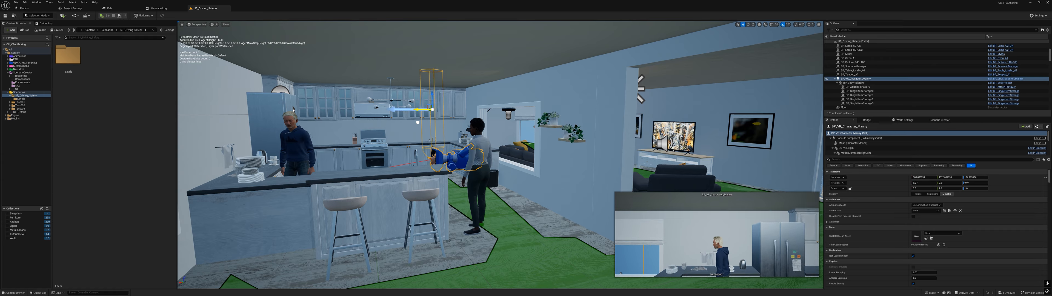
- Rotate the VR player character and move it beside the kitchen's interior window opening, facing both characters
{"action": "right_click_drag", "start_coordinate": [494, 95], "coordinate": [469, 105]}
{"action": "key", "text": "e"}
{"action": "left_click_drag", "start_coordinate": [458, 108], "coordinate": [475, 105]}
{"action": "key", "text": "w"}
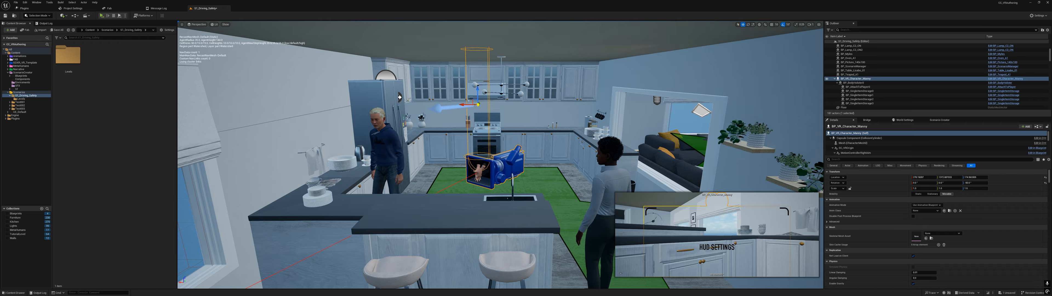
{"action": "left_click_drag", "start_coordinate": [547, 105], "coordinate": [595, 102]}
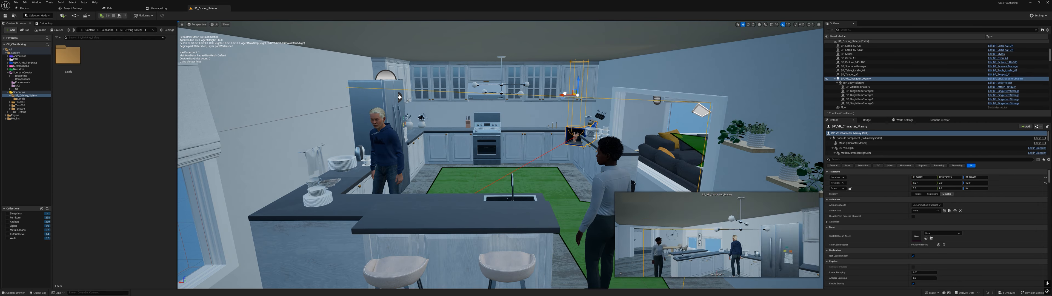
- Add a Player Start actor to the kitchen area of the level
{"action": "key", "text": "Escape"}
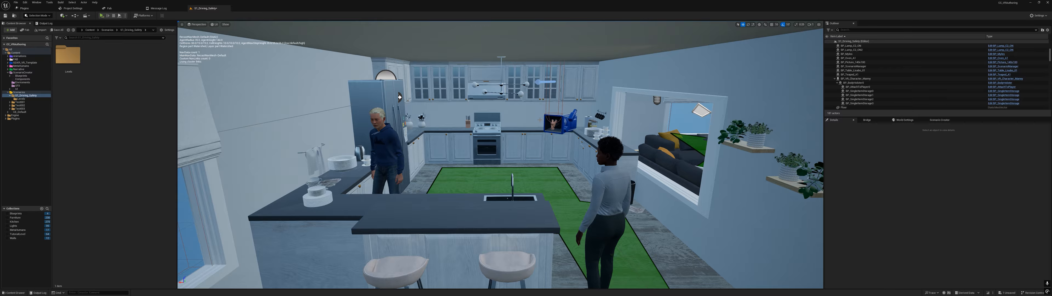
{"action": "right_click_drag", "start_coordinate": [555, 75], "coordinate": [642, 84]}
{"action": "right_click_drag", "start_coordinate": [304, 87], "coordinate": [327, 88]}
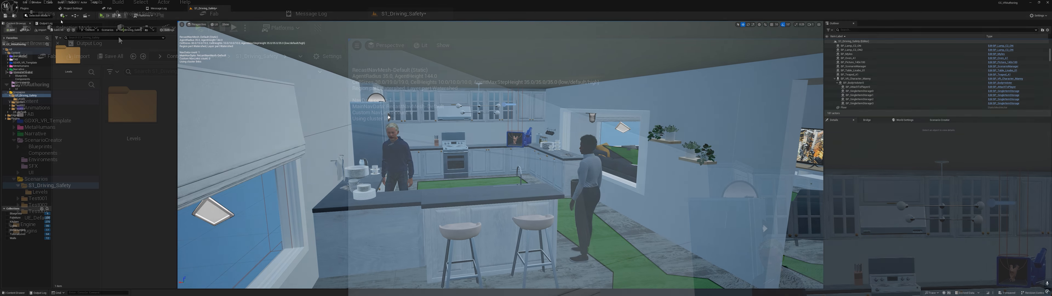
{"action": "left_click", "coordinate": [62, 15]}
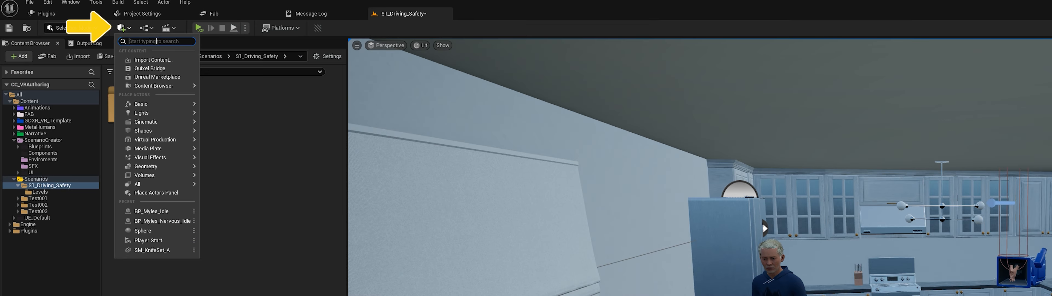
{"action": "type", "text": "start"}
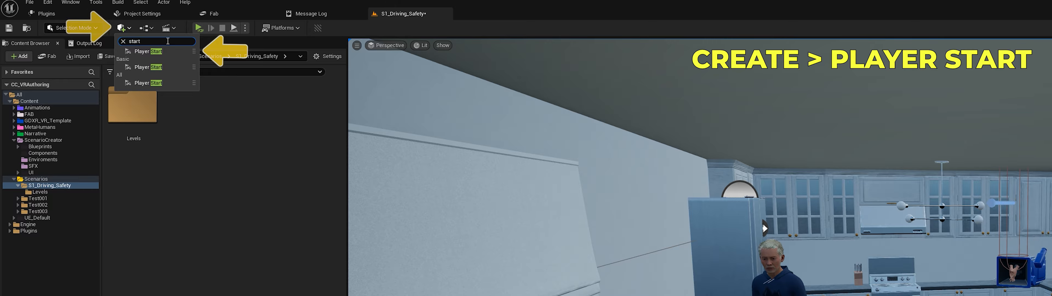
{"action": "left_click", "coordinate": [159, 51]}
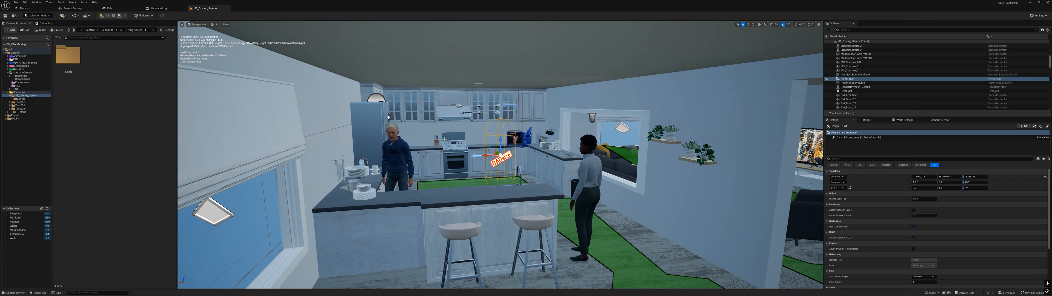
- Reposition the Player Start clear of surrounding objects, beside the VR player character near the stove
{"action": "key", "text": "f"}
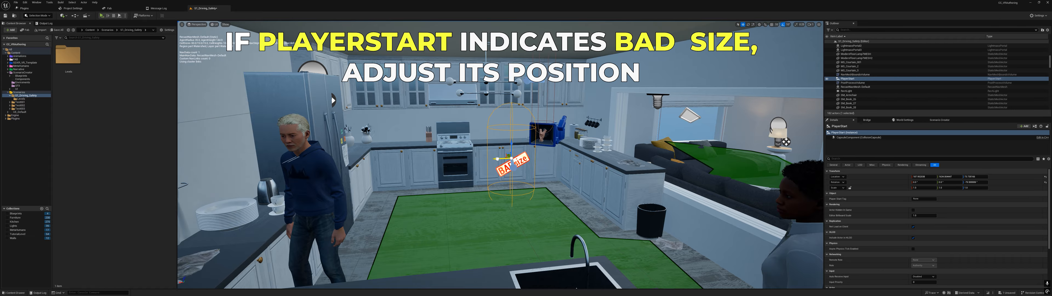
{"action": "left_click_drag", "start_coordinate": [493, 158], "coordinate": [484, 159]}
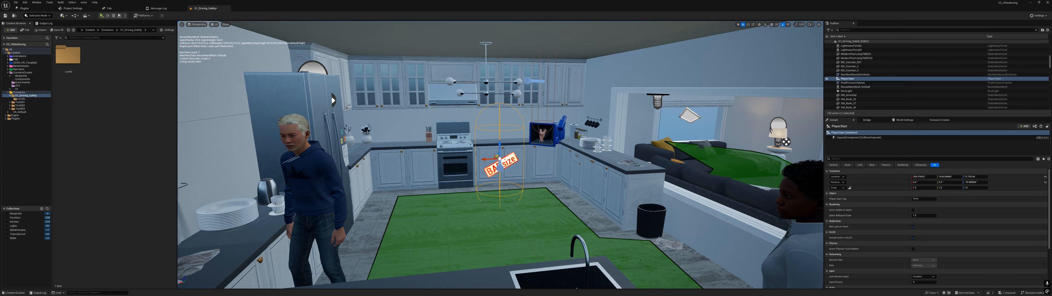
{"action": "left_click_drag", "start_coordinate": [497, 156], "coordinate": [507, 164]}
{"action": "right_click_drag", "start_coordinate": [507, 164], "coordinate": [498, 157]}
{"action": "key", "text": "w"}
{"action": "left_click_drag", "start_coordinate": [540, 195], "coordinate": [554, 148]}
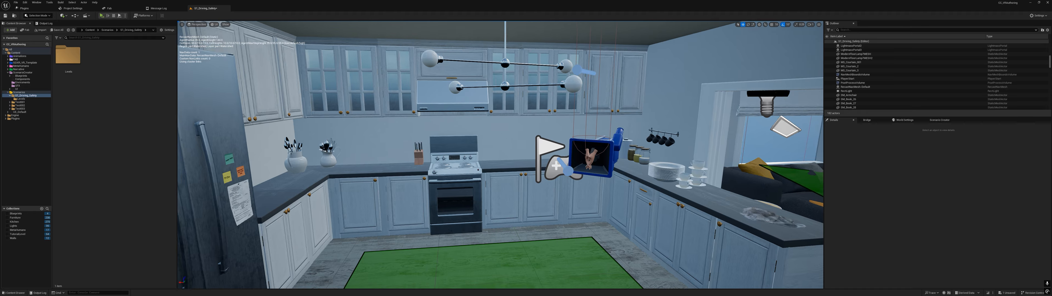
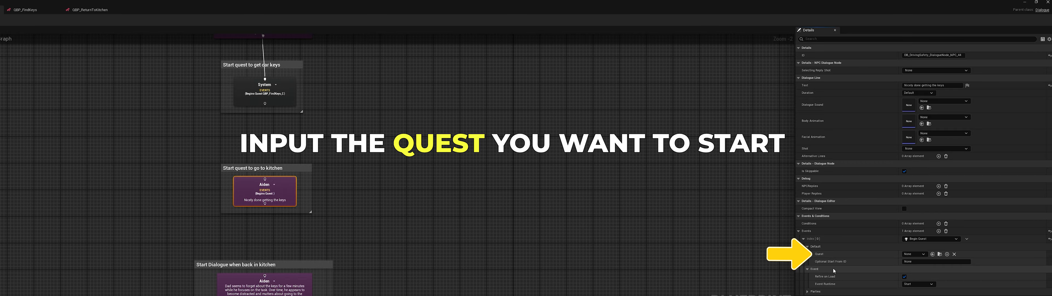
- Set the Begin Quest event of the "Start quest to go to kitchen" dialogue node to QBP_ReturnToKitchen
{"action": "left_click", "coordinate": [808, 269]}
{"action": "left_click", "coordinate": [914, 254]}
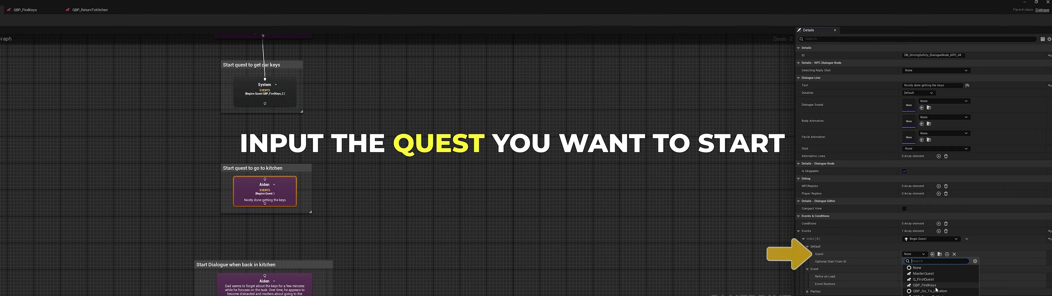
{"action": "left_click", "coordinate": [941, 280]}
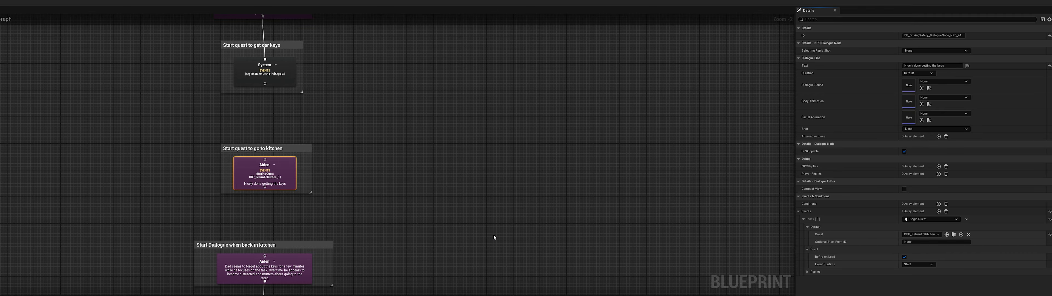
{"action": "left_click", "coordinate": [454, 243]}
- Copy the ID of the first "Start Dialogue when back in kitchen" node and go to QuestState_1 in the QBP_ReturnToKitchen quest
{"action": "right_click_drag", "start_coordinate": [453, 242], "coordinate": [445, 151]}
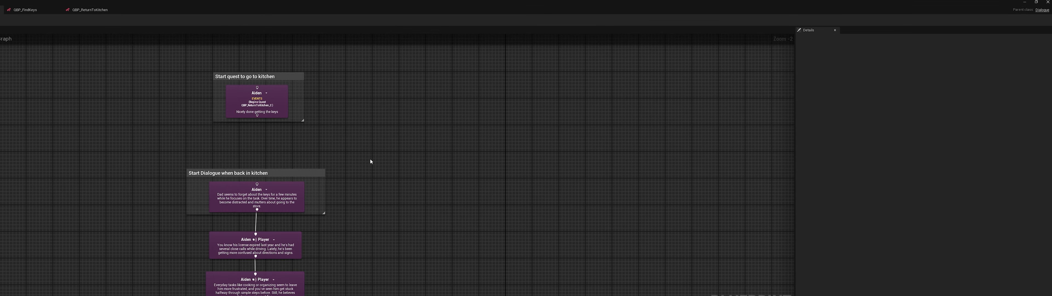
{"action": "left_click", "coordinate": [288, 190]}
{"action": "left_click", "coordinate": [951, 55]}
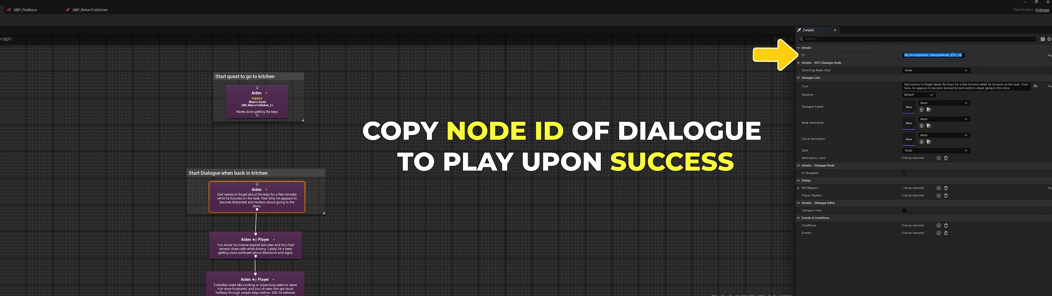
{"action": "left_click", "coordinate": [582, 129]}
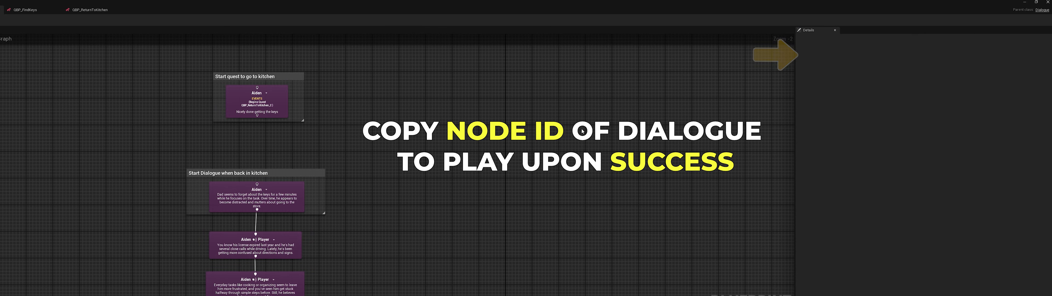
{"action": "left_click", "coordinate": [88, 10]}
{"action": "left_click", "coordinate": [391, 181]}
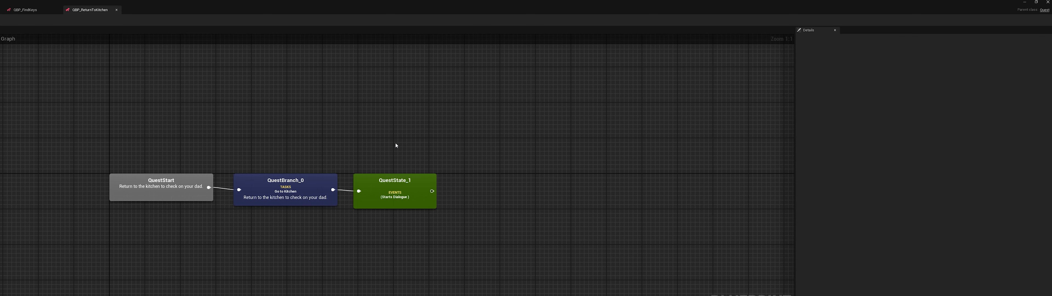
- Examine the DB_DrivingSafety dialogue graph from the quest nodes down through the back-in-kitchen dialogue and its reply branches
{"action": "left_click", "coordinate": [249, 8]}
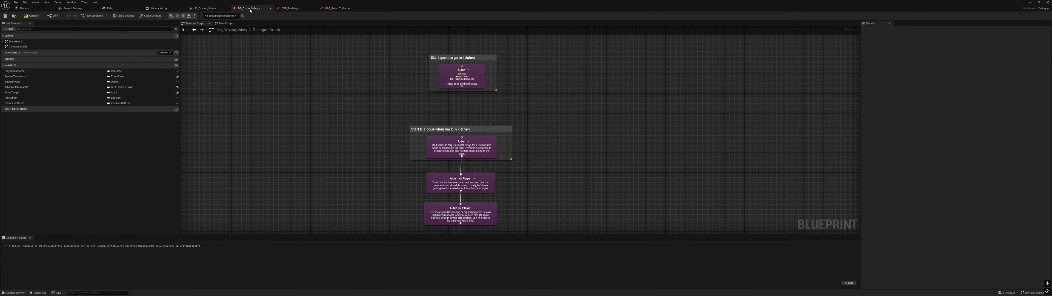
{"action": "right_click_drag", "start_coordinate": [399, 89], "coordinate": [379, 161]}
{"action": "scroll", "coordinate": [380, 162], "scroll_direction": "down", "scroll_amount": 3}
{"action": "scroll", "coordinate": [397, 151], "scroll_direction": "up", "scroll_amount": 1}
{"action": "right_click_drag", "start_coordinate": [385, 120], "coordinate": [446, 111]}
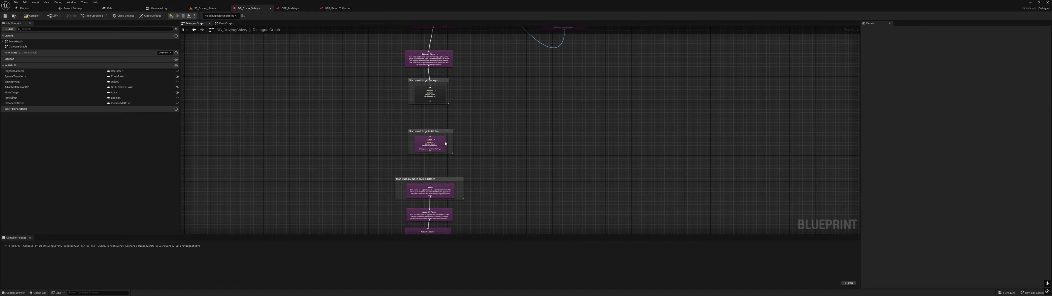
{"action": "right_click_drag", "start_coordinate": [445, 143], "coordinate": [473, 96]}
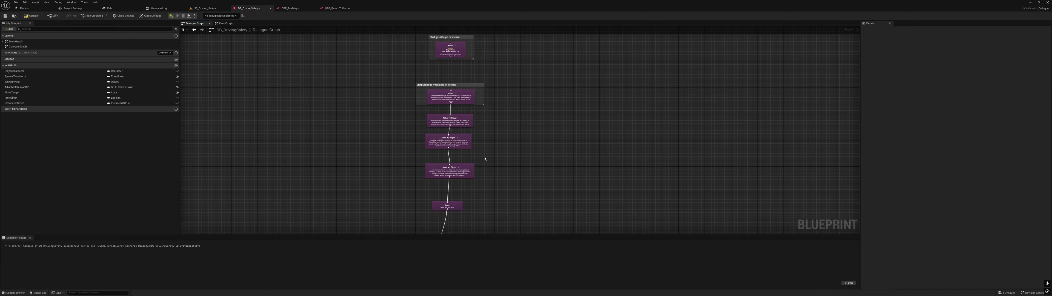
{"action": "right_click_drag", "start_coordinate": [485, 159], "coordinate": [495, 123]}
{"action": "scroll", "coordinate": [504, 92], "scroll_direction": "down", "scroll_amount": 2}
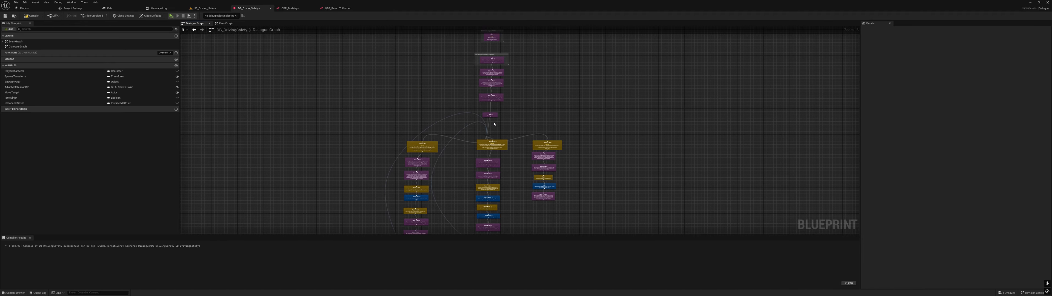
- Compile and save the DB_DrivingSafety dialogue, and return to the S1_Driving_Safety level
{"action": "left_click", "coordinate": [31, 16]}
{"action": "left_click", "coordinate": [5, 16]}
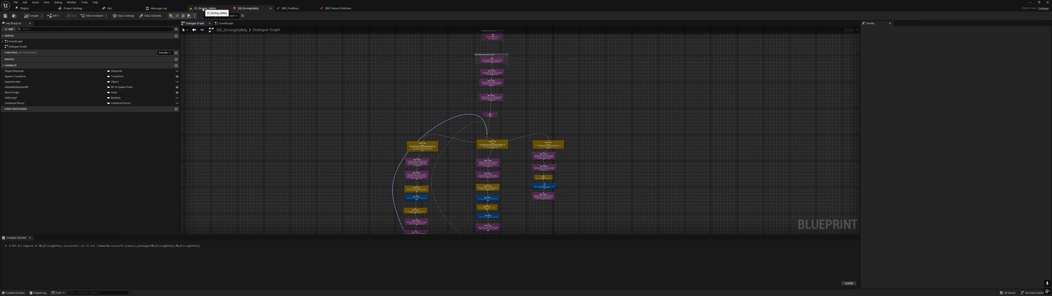
{"action": "left_click", "coordinate": [203, 8]}
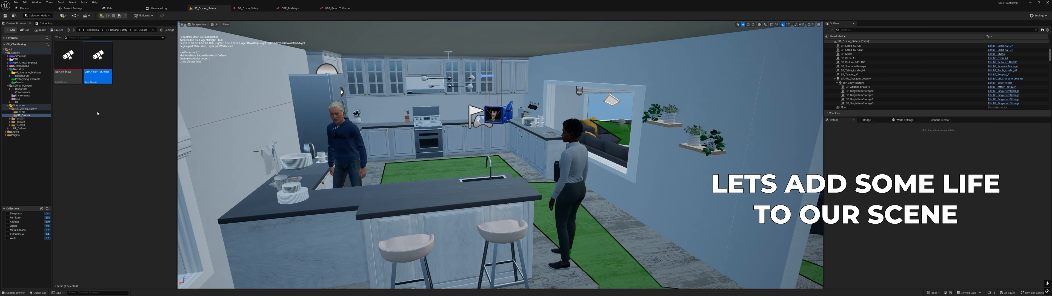
- Look through the ready-made animations folder and open the woman character's driving-safety folder within the MetaHumans content
{"action": "left_click", "coordinate": [24, 56]}
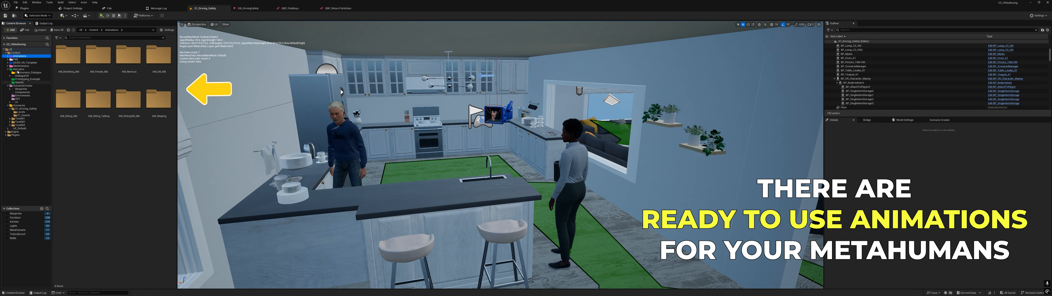
{"action": "left_click", "coordinate": [25, 109]}
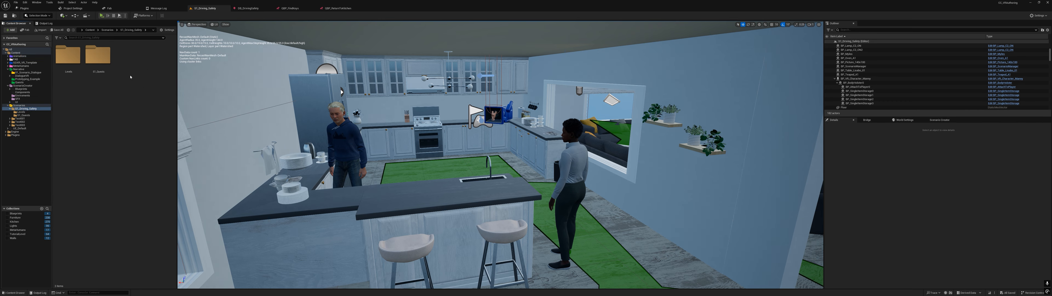
{"action": "left_click", "coordinate": [22, 66]}
{"action": "left_click", "coordinate": [70, 59]}
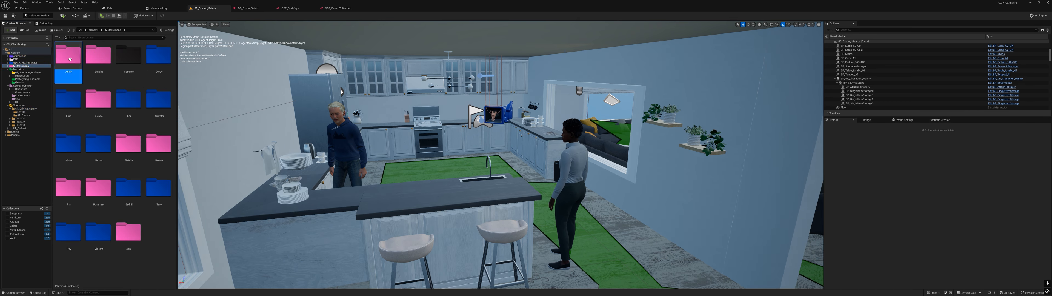
{"action": "double_click", "coordinate": [70, 59]}
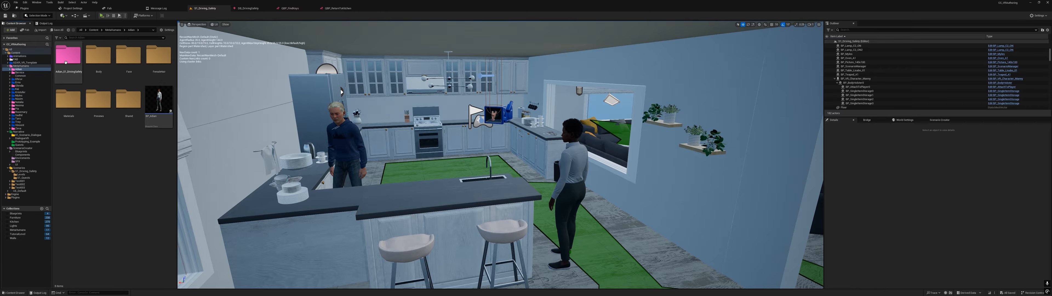
{"action": "double_click", "coordinate": [63, 75]}
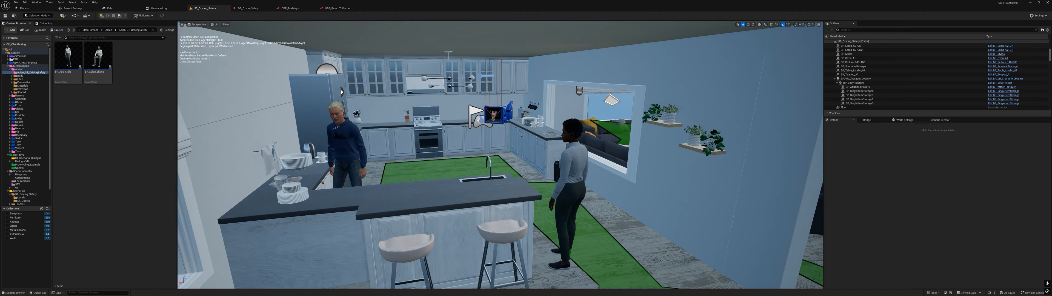
- Replace the standing woman with her sitting blueprint, placed on the bar stool at the kitchen island
{"action": "key", "text": "d"}
{"action": "right_click_drag", "start_coordinate": [214, 95], "coordinate": [184, 95]}
{"action": "left_click", "coordinate": [587, 169]}
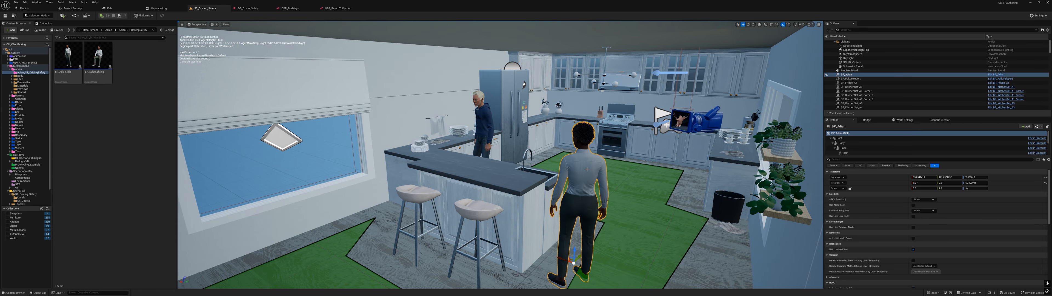
{"action": "key", "text": "Delete"}
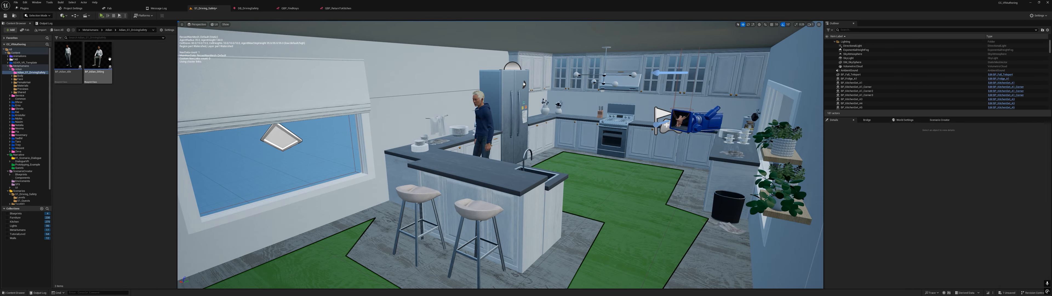
{"action": "left_click_drag", "start_coordinate": [494, 205], "coordinate": [490, 209]}
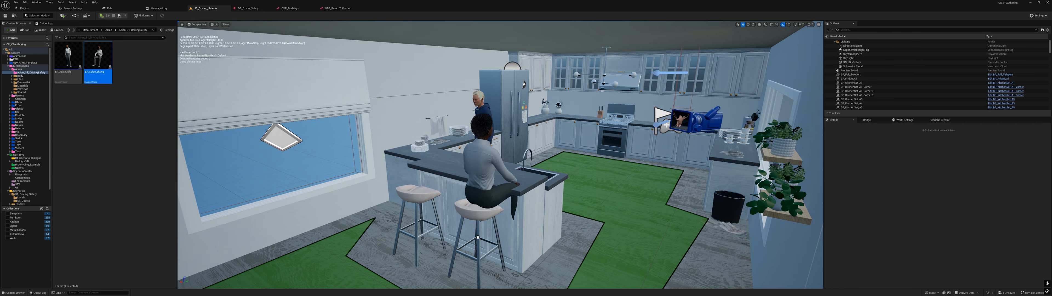
- Move the seated woman back from the kitchen island so that she rests on the bar stool
{"action": "key", "text": "f"}
{"action": "key", "text": "s"}
{"action": "key", "text": "d"}
{"action": "right_click_drag", "start_coordinate": [491, 208], "coordinate": [392, 208]}
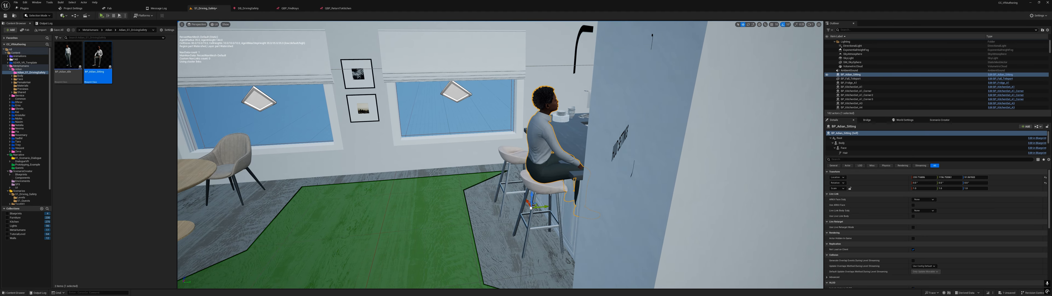
{"action": "left_click", "coordinate": [545, 189]}
{"action": "left_click_drag", "start_coordinate": [555, 243], "coordinate": [529, 246]}
{"action": "left_click", "coordinate": [545, 167]}
{"action": "left_click_drag", "start_coordinate": [548, 207], "coordinate": [525, 209]}
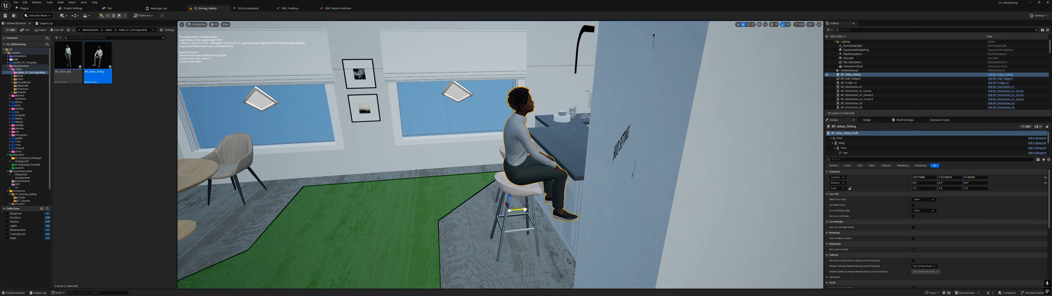
- Adjust the seated woman's height and sideways position to fit the stool seat
{"action": "key", "text": "f"}
{"action": "key", "text": "d"}
{"action": "right_click_drag", "start_coordinate": [525, 210], "coordinate": [433, 211]}
{"action": "key", "text": "a"}
{"action": "left_click_drag", "start_coordinate": [566, 210], "coordinate": [566, 237]}
{"action": "left_click_drag", "start_coordinate": [580, 248], "coordinate": [598, 247]}
- Rotate the seated woman slightly on the stool and fine-tune her position at the island counter
{"action": "key", "text": "d"}
{"action": "right_click_drag", "start_coordinate": [599, 247], "coordinate": [572, 245]}
{"action": "key", "text": "d"}
{"action": "key", "text": "a"}
{"action": "key", "text": "e"}
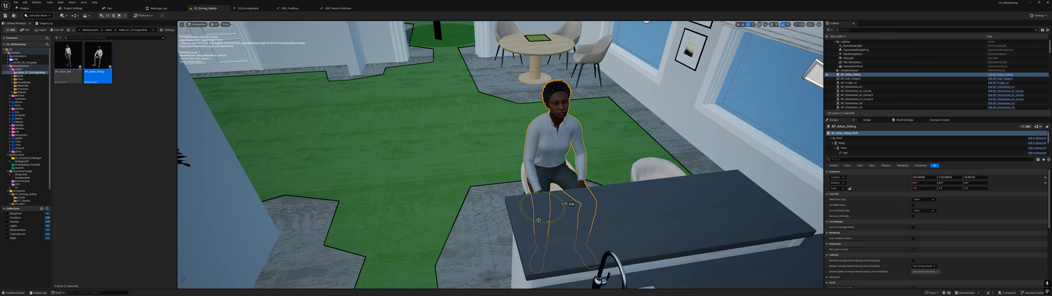
{"action": "key", "text": "w"}
{"action": "mouse_move", "coordinate": [558, 216]}
{"action": "left_mouse_down"}
{"action": "mouse_move", "coordinate": [549, 219]}
{"action": "mouse_move", "coordinate": [557, 207]}
{"action": "left_mouse_up"}
- Look over the kitchen characters and open the driving-safety blueprint folder of the Myles MetaHuman
{"action": "key", "text": "s"}
{"action": "right_click_drag", "start_coordinate": [557, 207], "coordinate": [552, 170]}
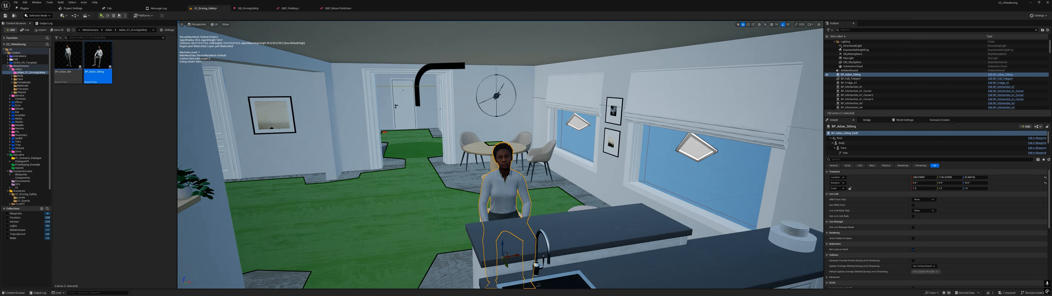
{"action": "key", "text": "s"}
{"action": "mouse_move", "coordinate": [438, 166]}
{"action": "right_mouse_down"}
{"action": "mouse_move", "coordinate": [478, 176]}
{"action": "mouse_move", "coordinate": [468, 163]}
{"action": "mouse_move", "coordinate": [490, 165]}
{"action": "mouse_move", "coordinate": [439, 166]}
{"action": "right_mouse_up"}
{"action": "key", "text": "w"}
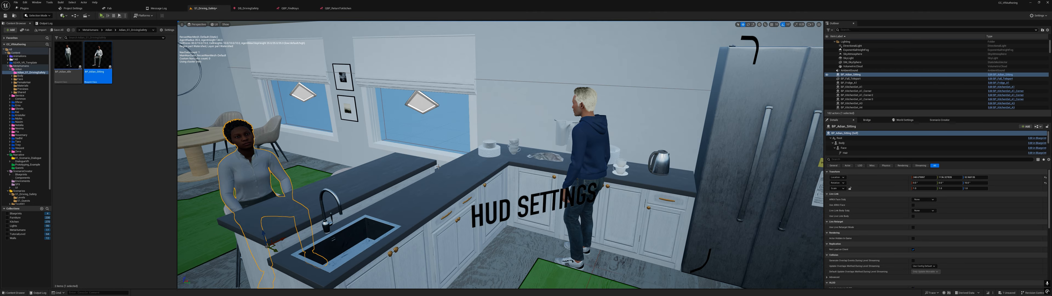
{"action": "left_click", "coordinate": [97, 32]}
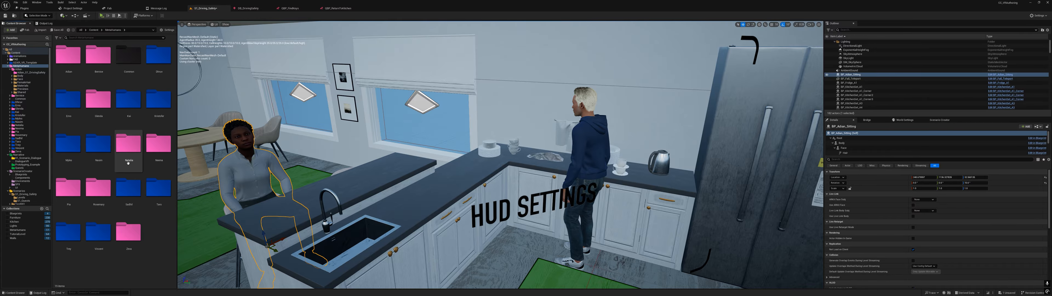
{"action": "double_click", "coordinate": [69, 145]}
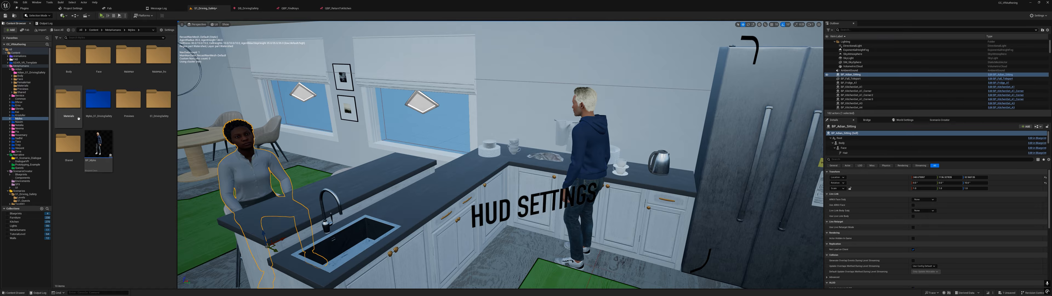
{"action": "double_click", "coordinate": [100, 100]}
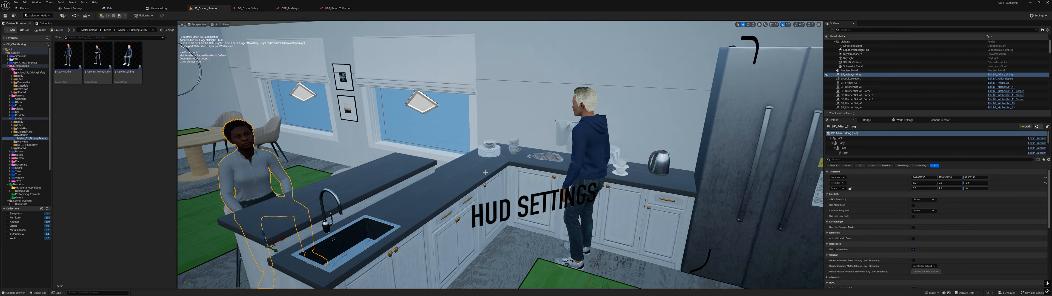
- Replace the standing blond man with his nervous idle blueprint, placed on the floor at the kitchen counter
{"action": "left_click", "coordinate": [571, 156]}
{"action": "key", "text": "f"}
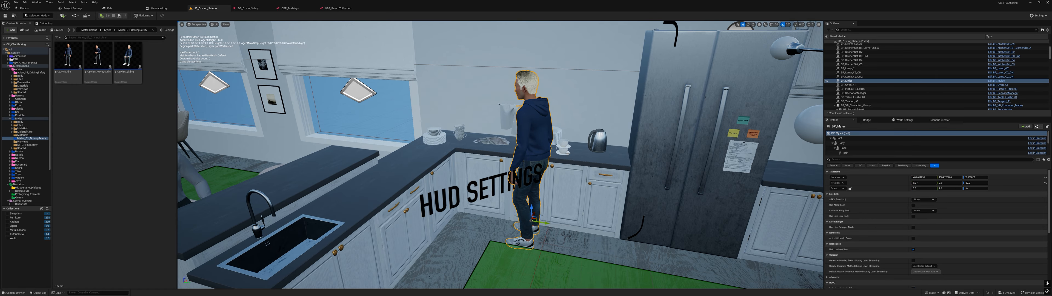
{"action": "key", "text": "Delete"}
{"action": "left_click_drag", "start_coordinate": [98, 59], "coordinate": [478, 260]}
{"action": "key", "text": "w"}
{"action": "right_click_drag", "start_coordinate": [491, 245], "coordinate": [392, 196]}
{"action": "key", "text": "s"}
{"action": "key", "text": "Escape"}
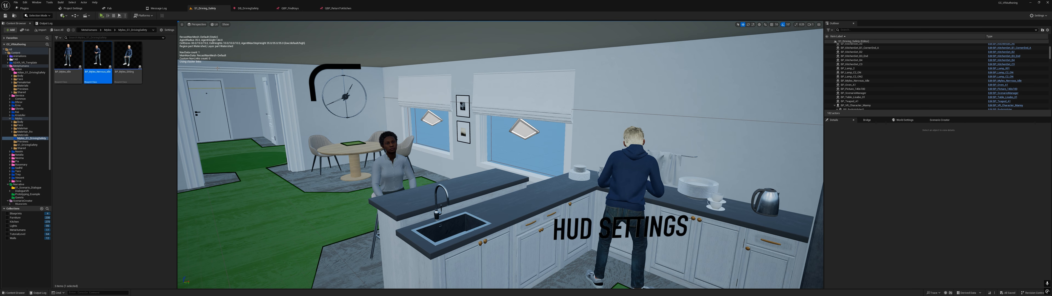
{"action": "right_click_drag", "start_coordinate": [635, 172], "coordinate": [656, 203]}
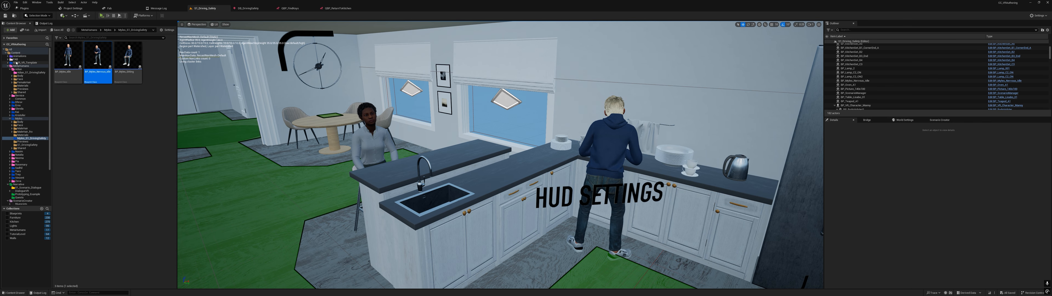
- In the DB_DrivingSafety dialogue graph, create a custom event for the dialogue node under the "Start quest to go to kitchen" comment
{"action": "double_click", "coordinate": [9, 65]}
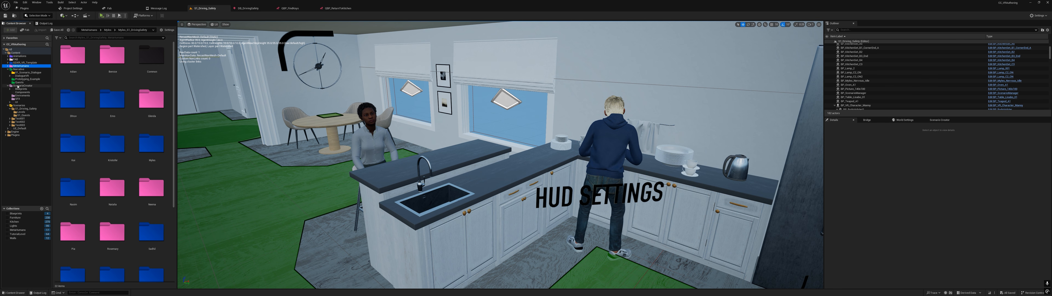
{"action": "left_click", "coordinate": [21, 86]}
{"action": "left_click", "coordinate": [249, 9]}
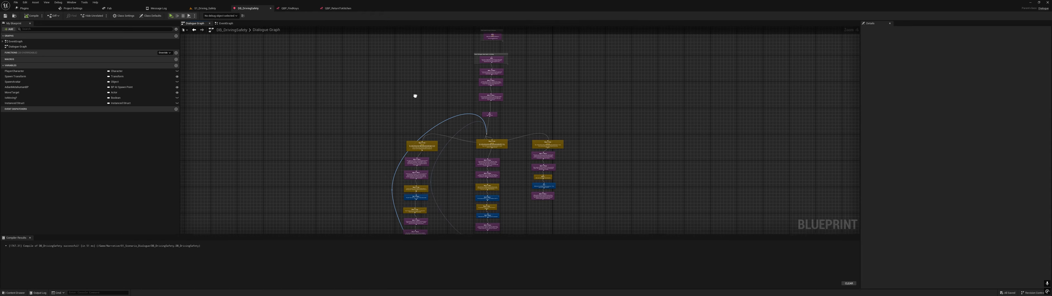
{"action": "right_click_drag", "start_coordinate": [414, 96], "coordinate": [408, 160]}
{"action": "scroll", "coordinate": [467, 96], "scroll_direction": "up", "scroll_amount": 4}
{"action": "left_click", "coordinate": [487, 124]}
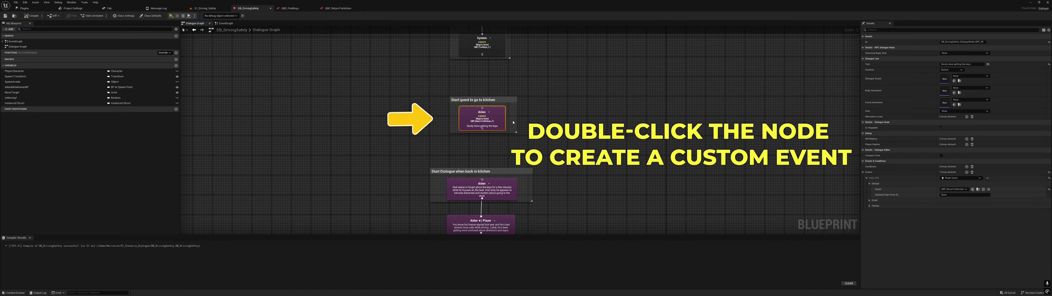
{"action": "right_click_drag", "start_coordinate": [513, 122], "coordinate": [476, 159]}
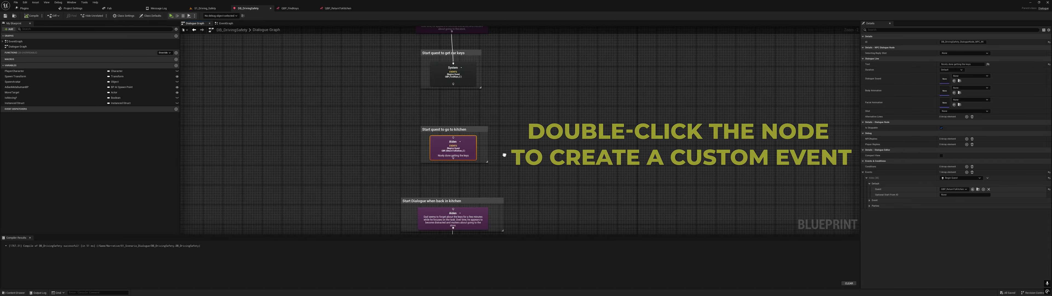
{"action": "double_click", "coordinate": [468, 149]}
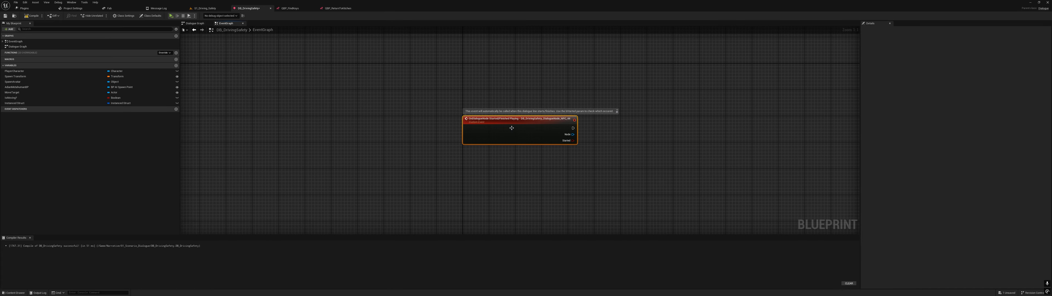
{"action": "right_click_drag", "start_coordinate": [592, 153], "coordinate": [450, 171]}
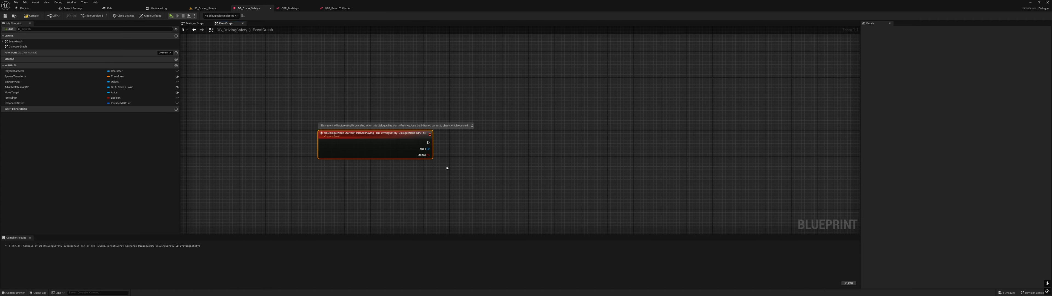
{"action": "right_click_drag", "start_coordinate": [510, 124], "coordinate": [469, 106]}
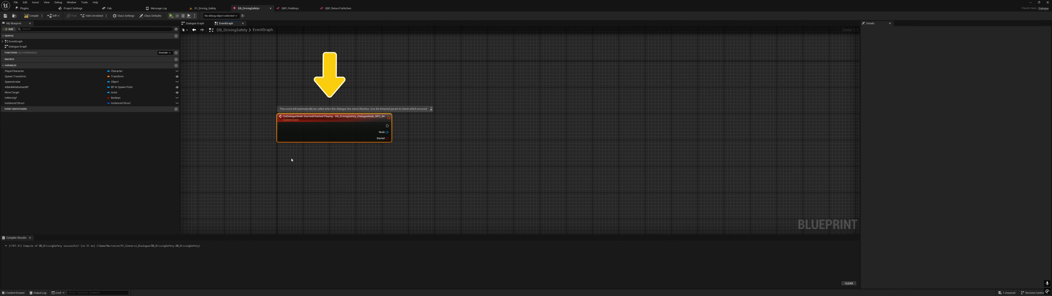
{"action": "left_click", "coordinate": [196, 23]}
{"action": "double_click", "coordinate": [484, 130]}
{"action": "right_click", "coordinate": [488, 129]}
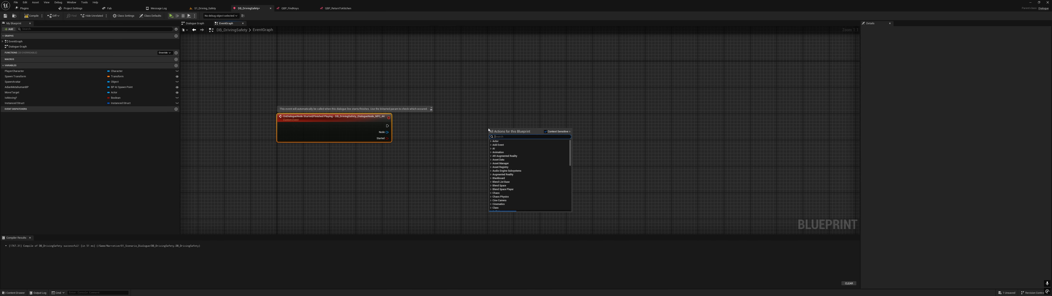
{"action": "left_click", "coordinate": [401, 129]}
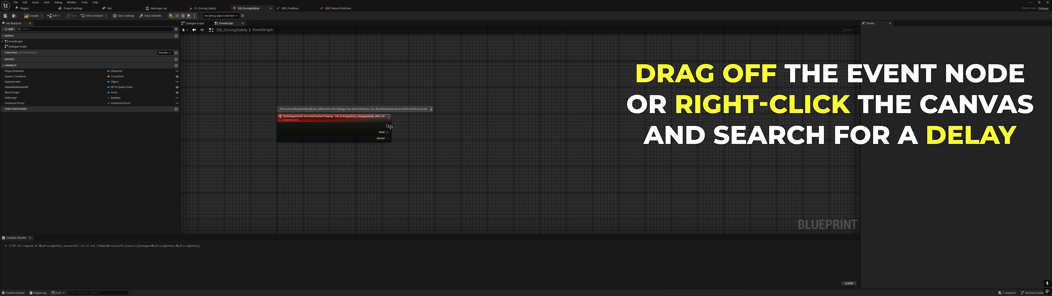
- Add a Delay node wired to the execution output of the dialogue node's event
{"action": "left_click_drag", "start_coordinate": [389, 124], "coordinate": [422, 128]}
{"action": "type", "text": "delay"}
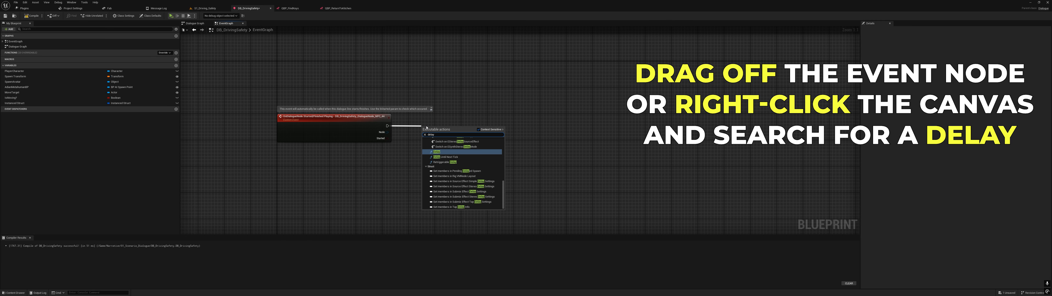
{"action": "left_click", "coordinate": [437, 151]}
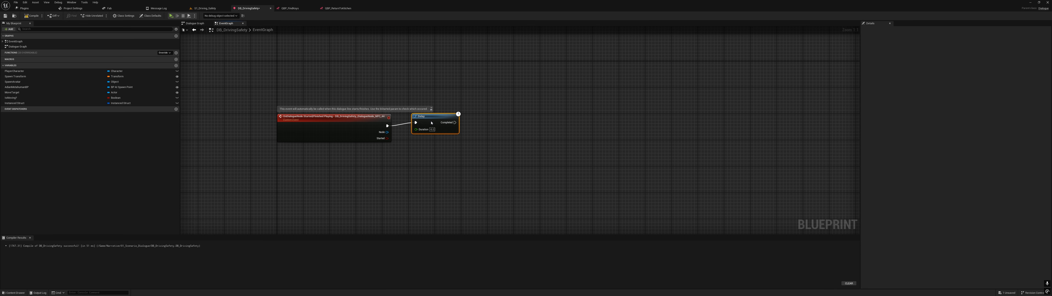
- Add a Get Actor Of Class node from the Delay's Completed output and align it with the Delay node
{"action": "left_click_drag", "start_coordinate": [456, 125], "coordinate": [488, 127]}
{"action": "type", "text": "get a"}
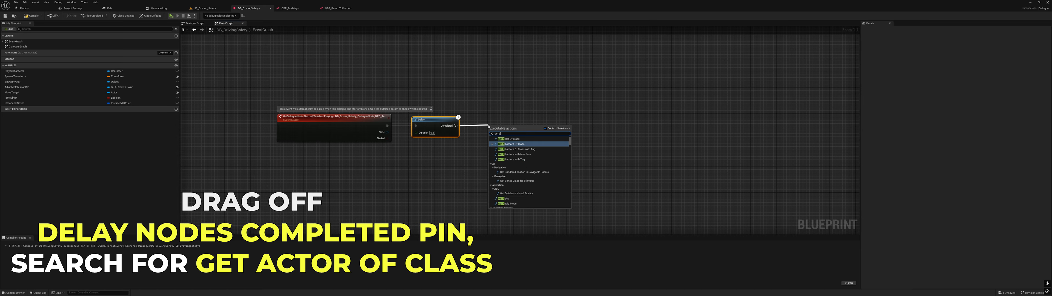
{"action": "type", "text": "ctor of cla"}
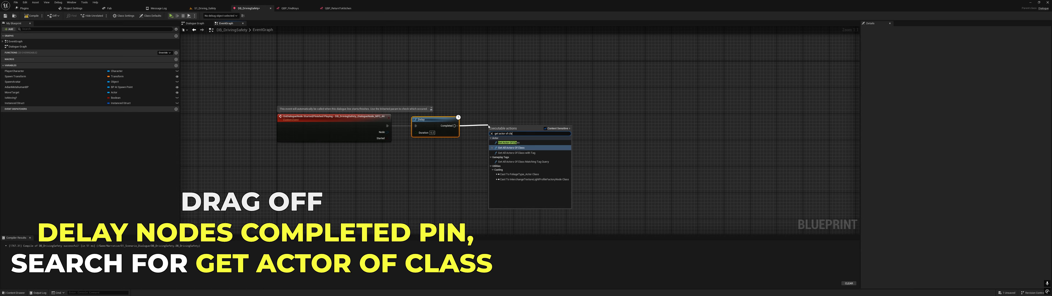
{"action": "left_click", "coordinate": [508, 143]}
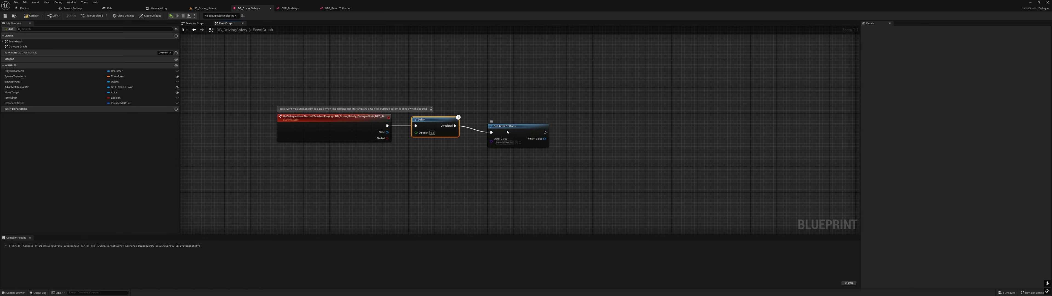
{"action": "left_click_drag", "start_coordinate": [507, 131], "coordinate": [502, 125]}
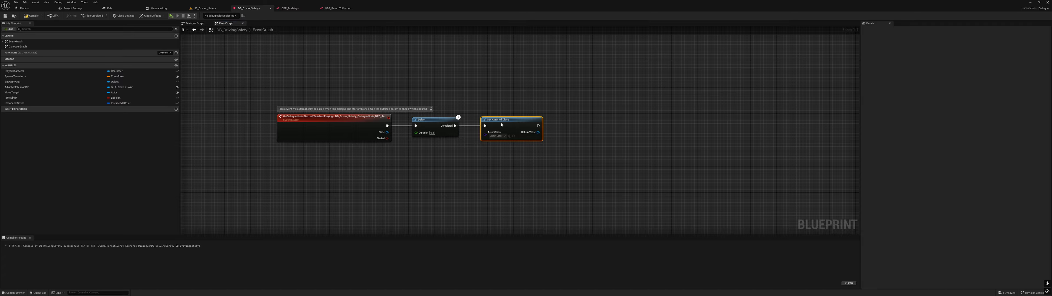
- Set the Actor Class of the Get Actor Of Class node to the Myles nervous idle blueprint
{"action": "left_click", "coordinate": [500, 138]}
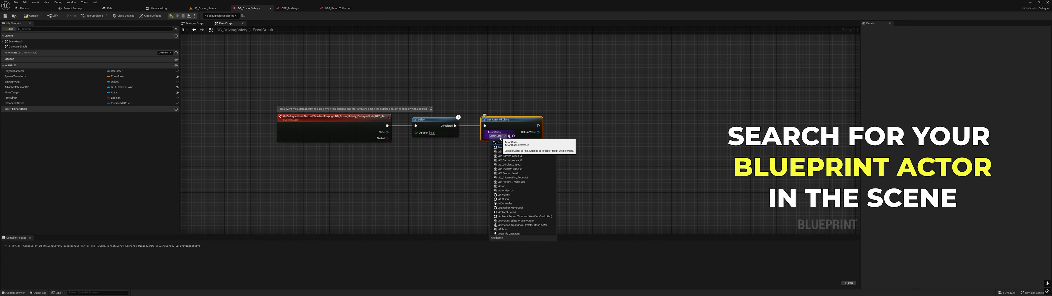
{"action": "type", "text": "BP_"}
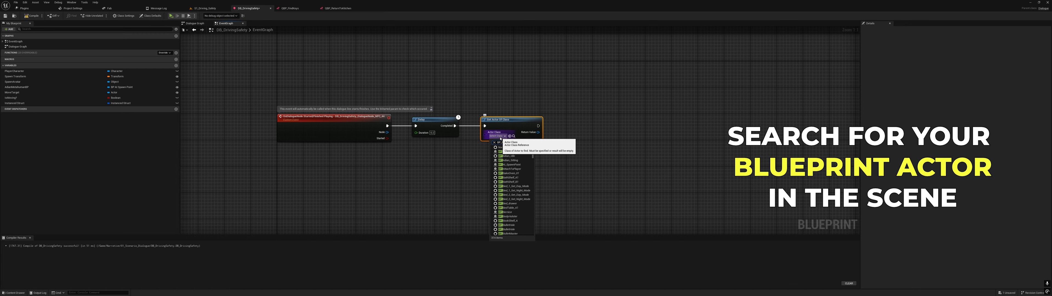
{"action": "type", "text": "My"}
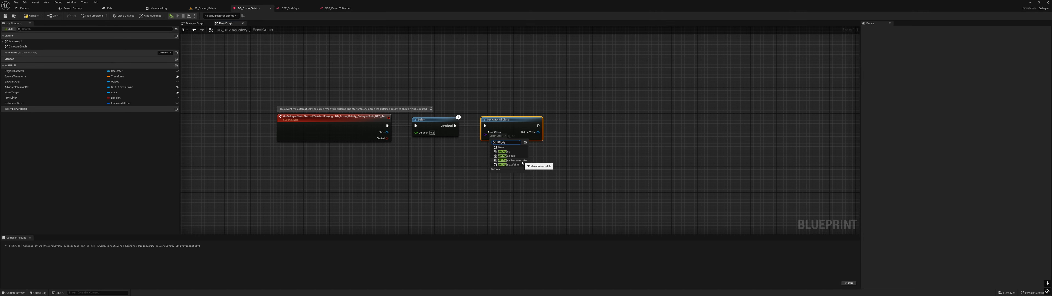
{"action": "left_click", "coordinate": [517, 160]}
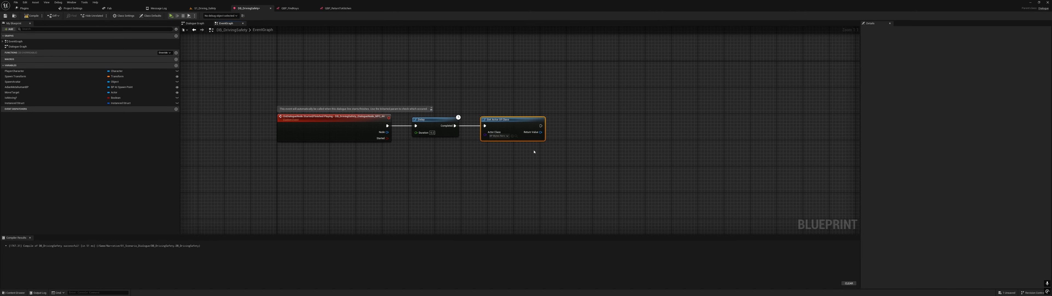
- Add a Destroy Actor node wired to the execution output of Get Actor Of Class
{"action": "right_click_drag", "start_coordinate": [531, 155], "coordinate": [394, 157]}
{"action": "left_click_drag", "start_coordinate": [405, 127], "coordinate": [436, 129]}
{"action": "type", "text": "Des"}
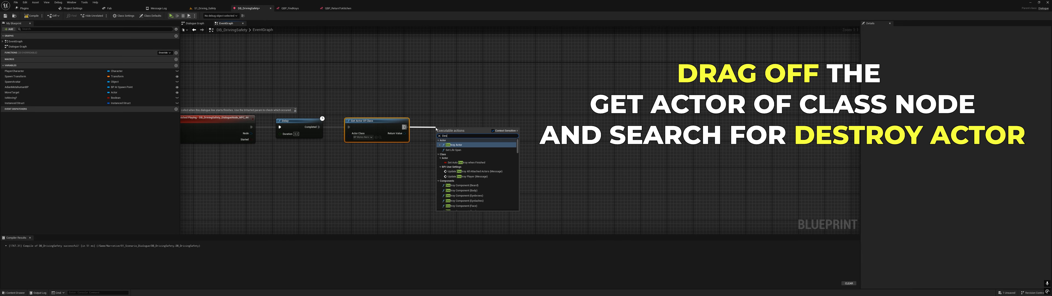
{"action": "left_click", "coordinate": [457, 145]}
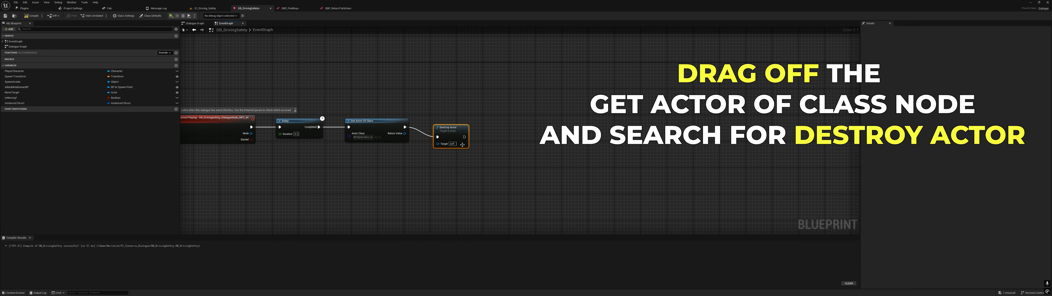